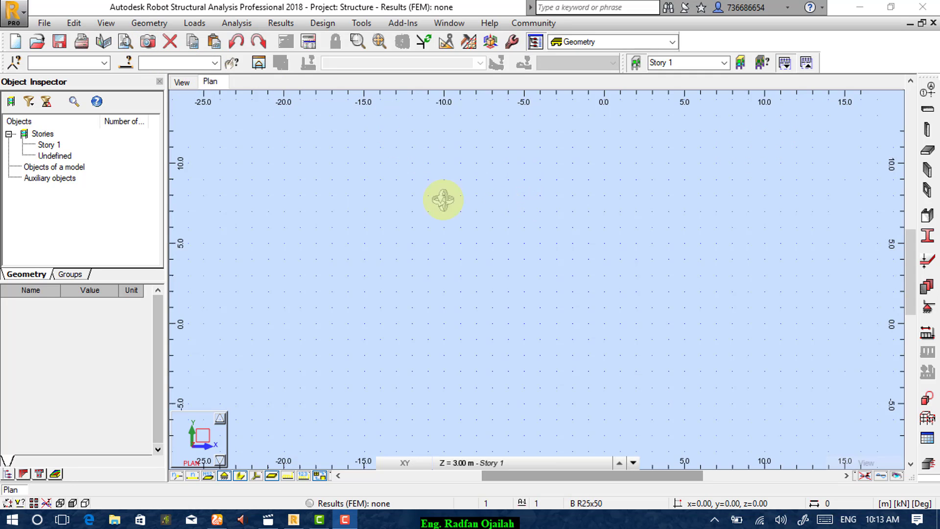
# Define Cartesian structural axes in the X direction starting at 0.00 m, with 2 repetitions spaced 5 m apart.
pyautogui.click(930, 93)
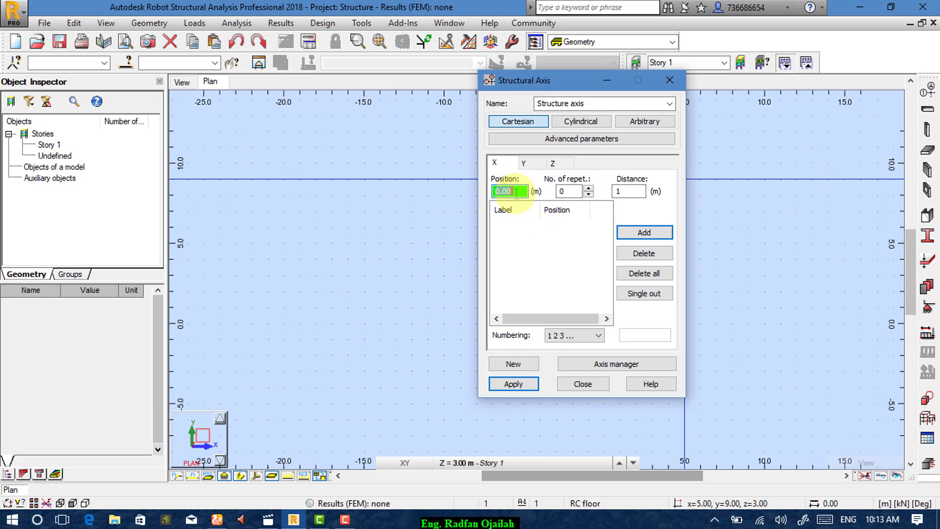
pyautogui.click(570, 191)
pyautogui.write('2')
pyautogui.press('Tab')
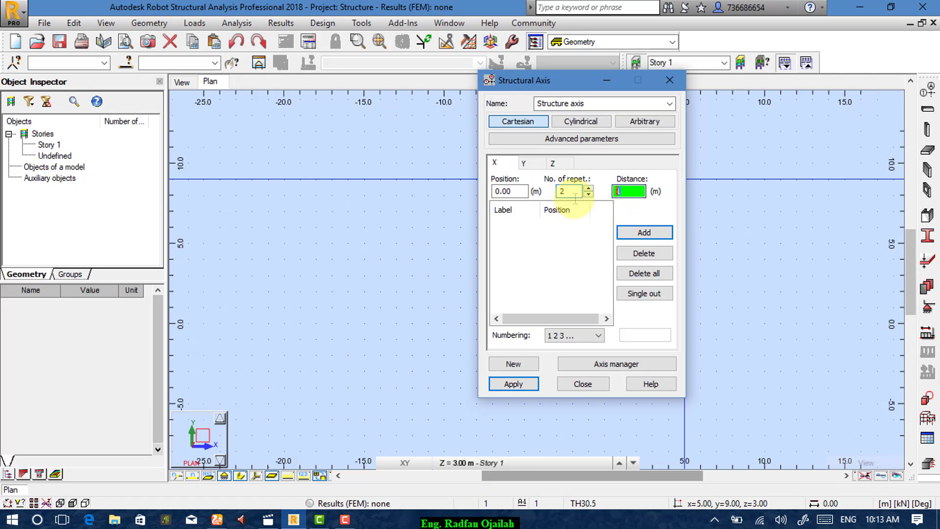
pyautogui.write('5')
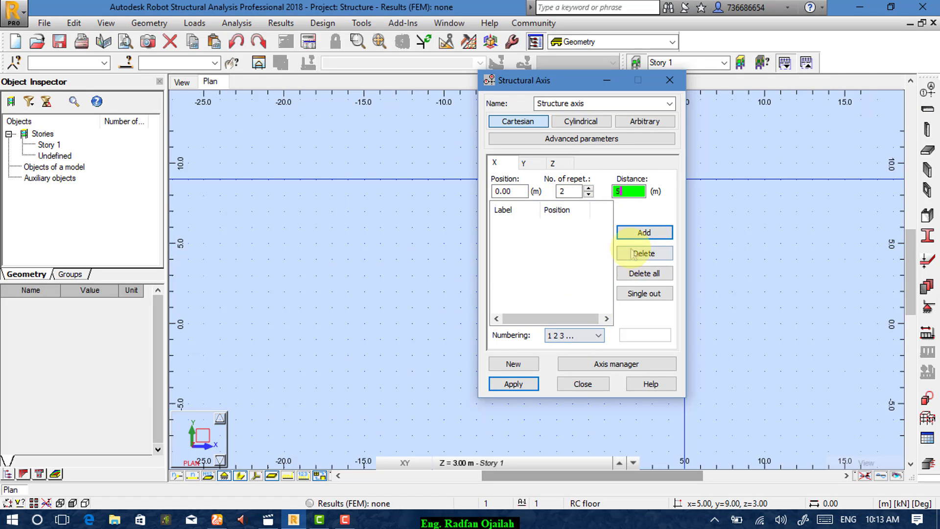
pyautogui.click(644, 232)
# Add Y-direction axes from 0.00 m with 2 repetitions at 5 m, using A B C numbering.
pyautogui.click(524, 163)
pyautogui.click(565, 191)
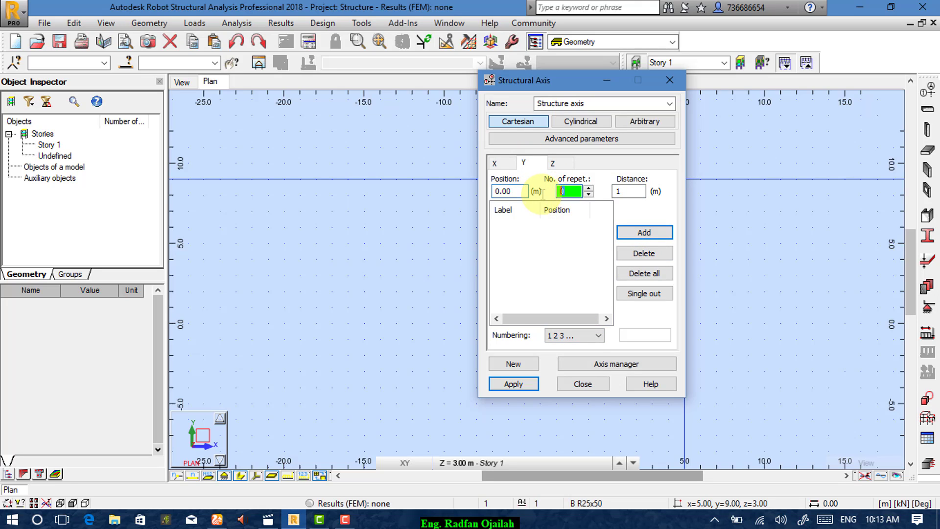
pyautogui.write('2')
pyautogui.doubleClick(629, 191)
pyautogui.write('5')
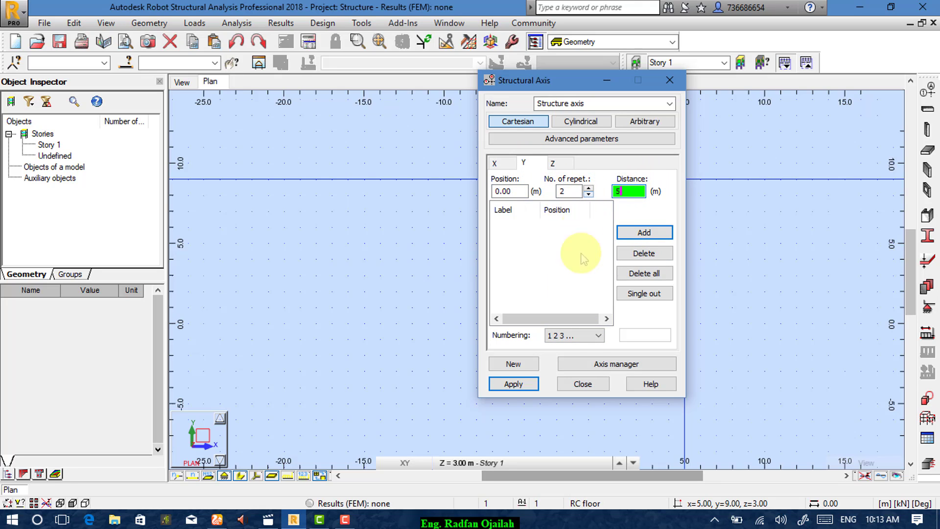
pyautogui.click(558, 336)
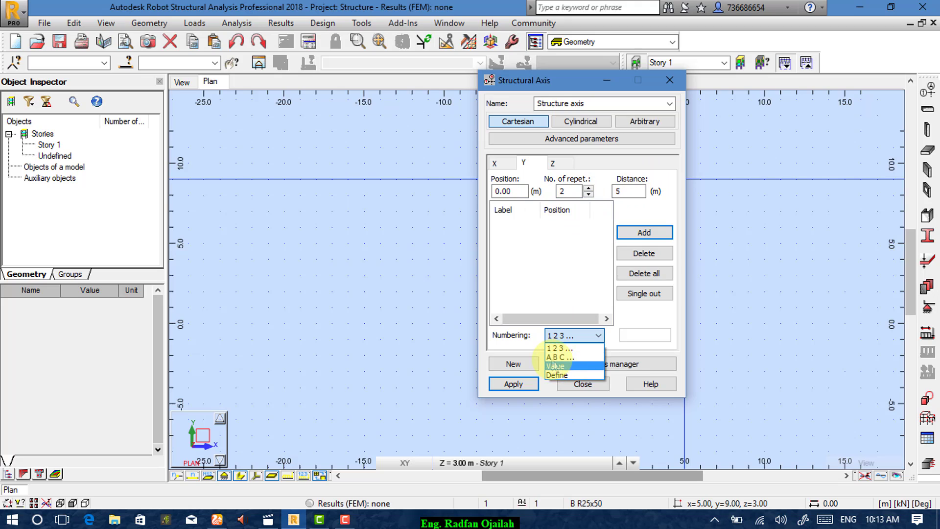
pyautogui.click(558, 357)
pyautogui.click(643, 232)
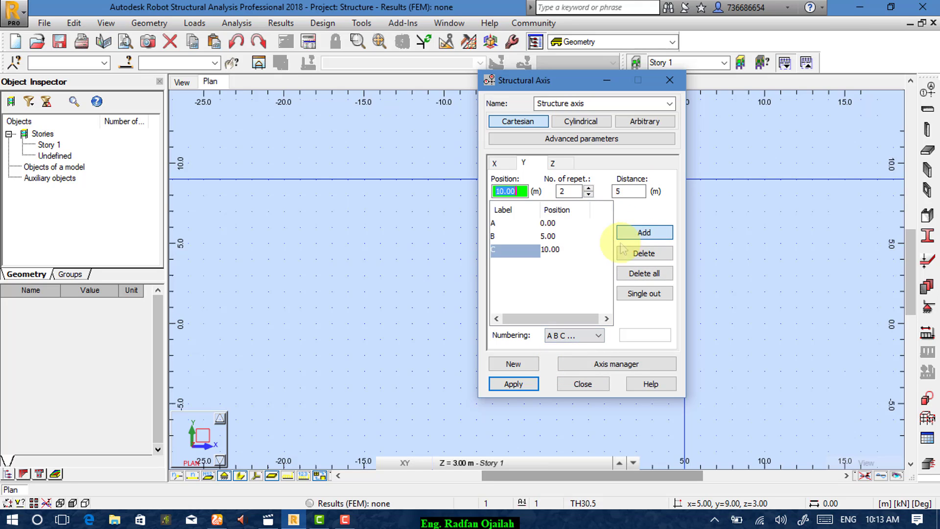
# Add Z-direction axes from 0.00 m with 2 repetitions at 4 m, using Value numbering and leaving out the stories.
pyautogui.click(566, 167)
pyautogui.doubleClick(567, 191)
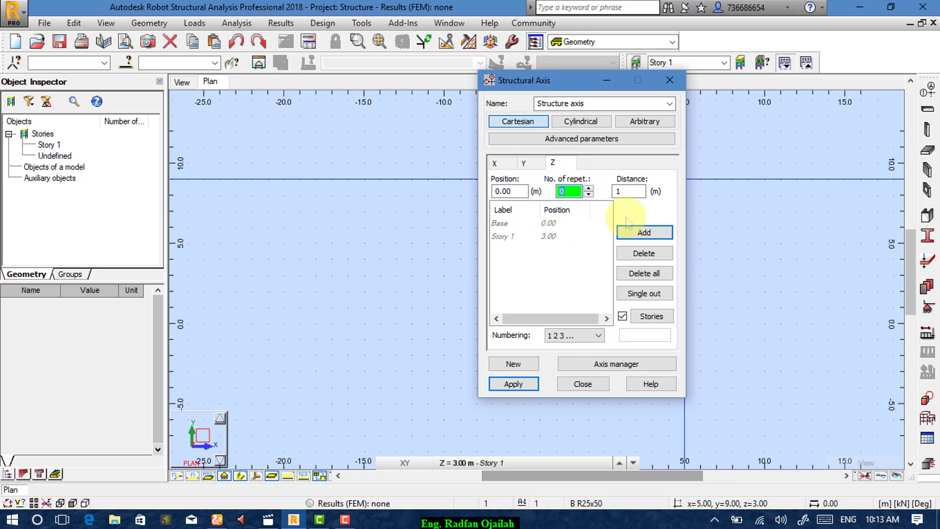
pyautogui.write('2')
pyautogui.doubleClick(629, 191)
pyautogui.write('4')
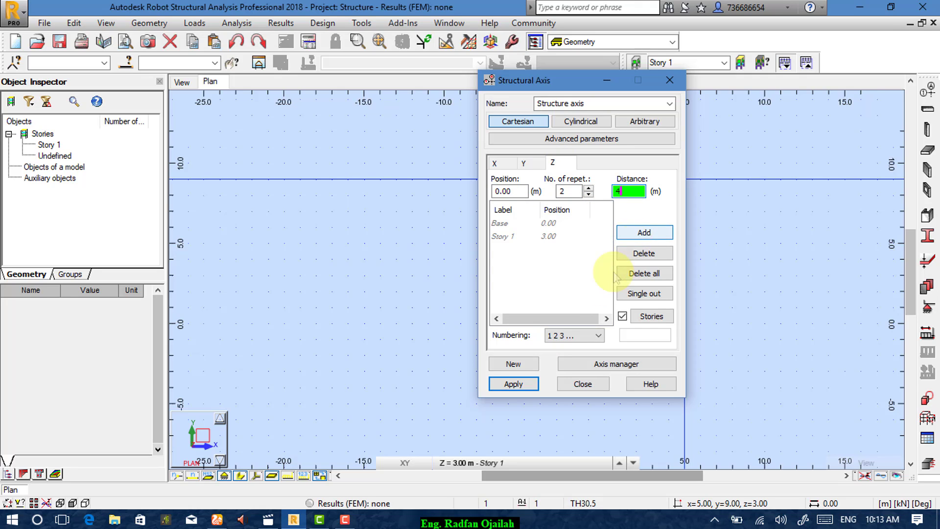
pyautogui.click(572, 336)
pyautogui.click(563, 366)
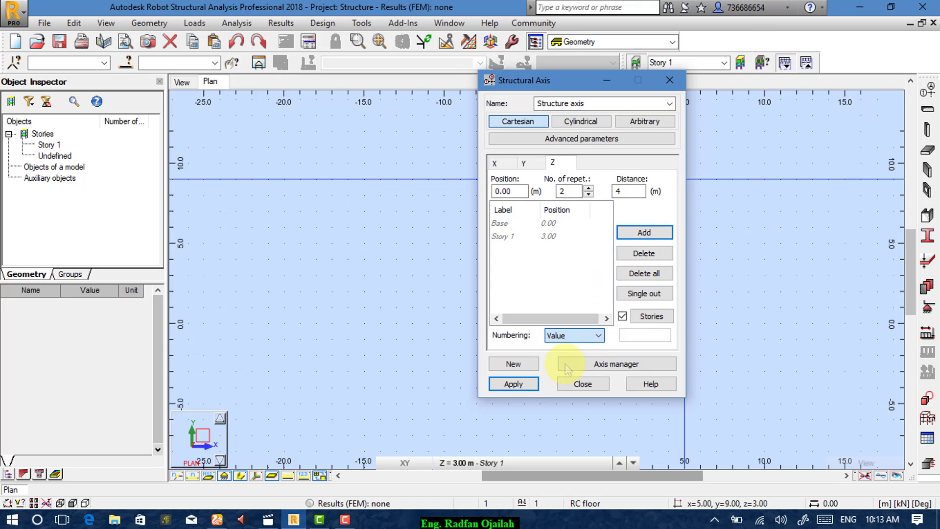
pyautogui.click(622, 316)
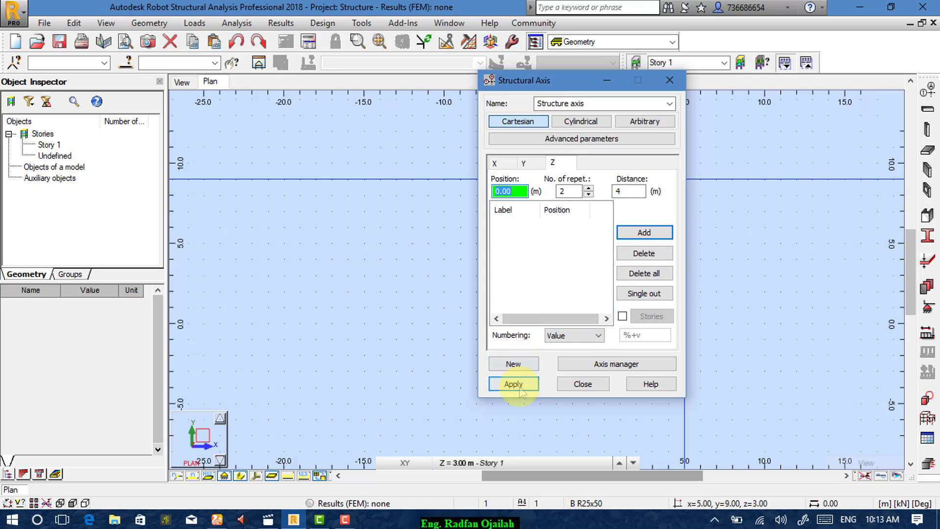
pyautogui.click(513, 384)
pyautogui.click(644, 232)
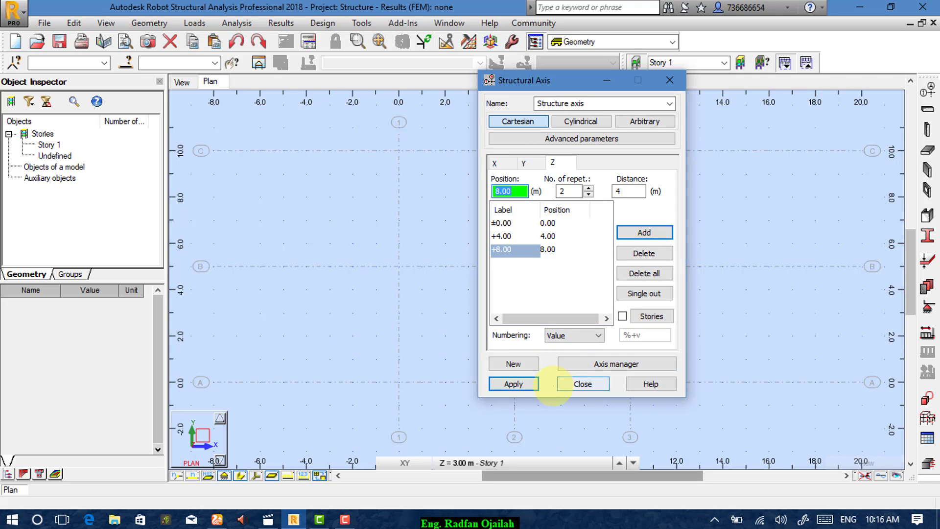
# Apply the structural axes, close their definition, and check the grid in 3D before returning to the plan.
pyautogui.click(535, 384)
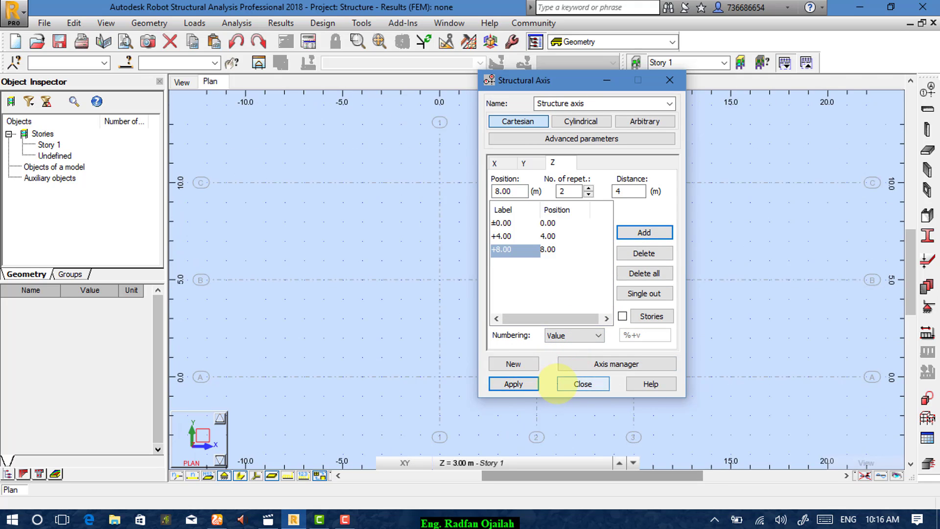
pyautogui.click(558, 384)
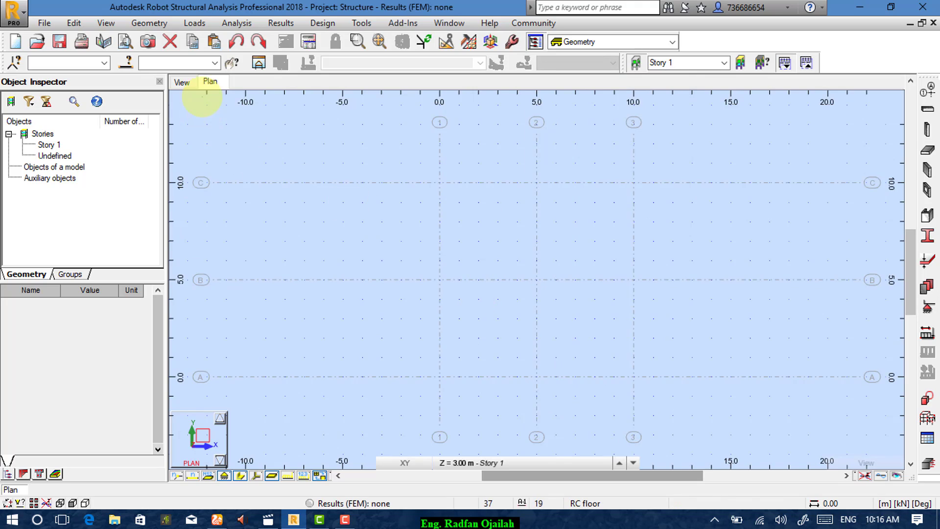
pyautogui.click(186, 83)
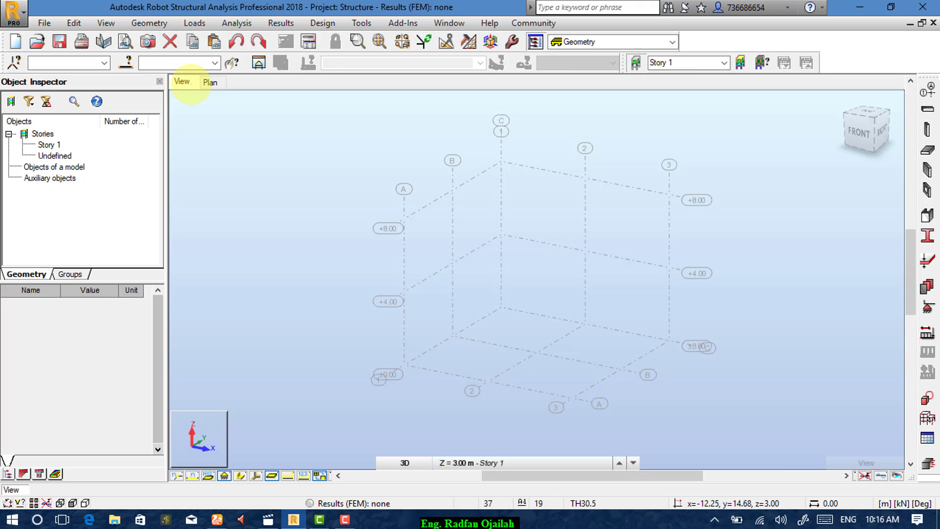
pyautogui.click(218, 83)
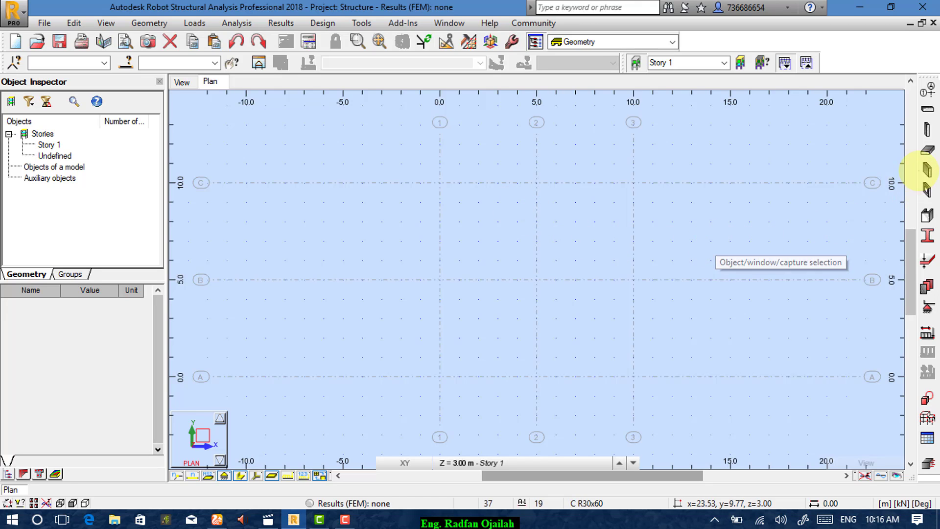
# Set up an RC column with section C R30x60, a height of 4 m and downward orientation.
pyautogui.click(927, 129)
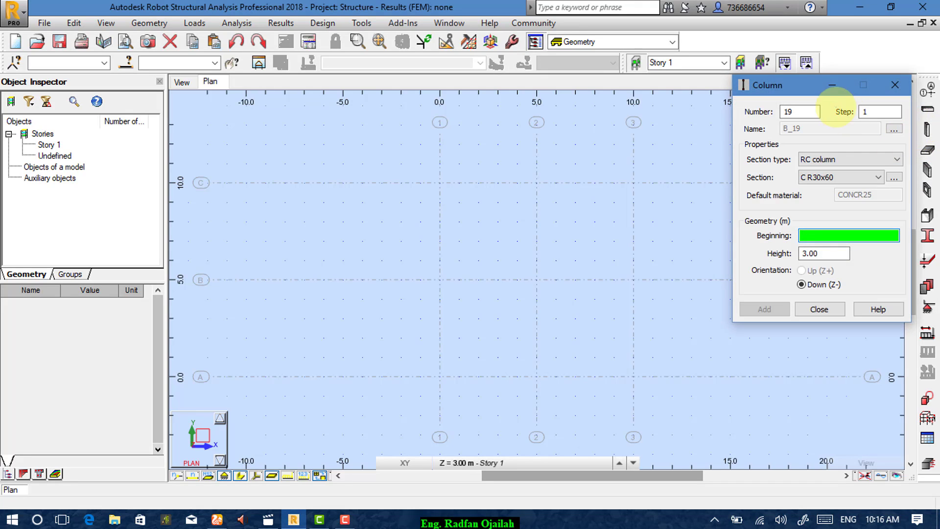
pyautogui.moveTo(768, 85); pyautogui.dragTo(732, 68)
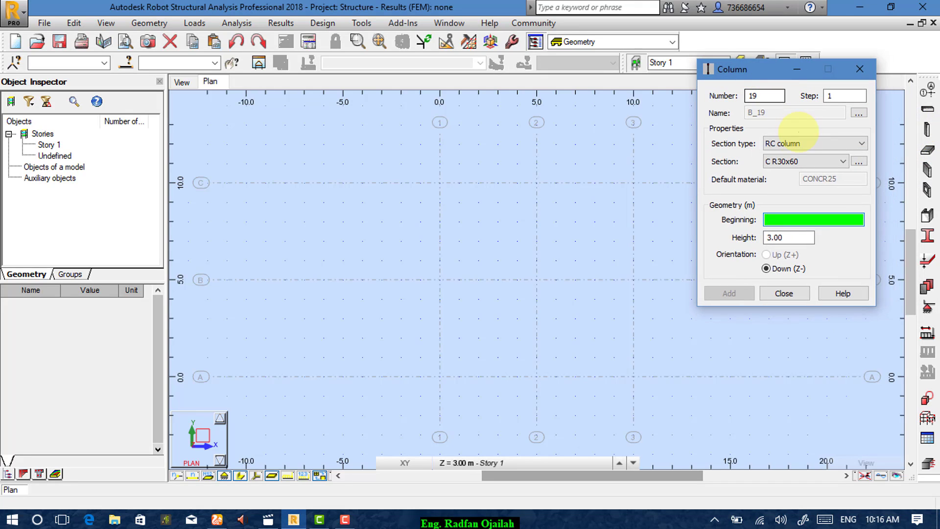
pyautogui.click(832, 161)
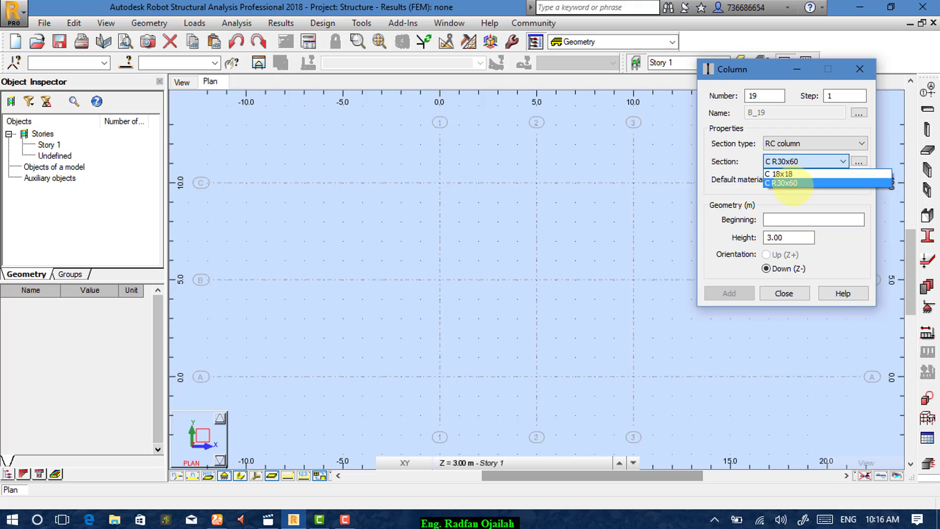
pyautogui.click(791, 184)
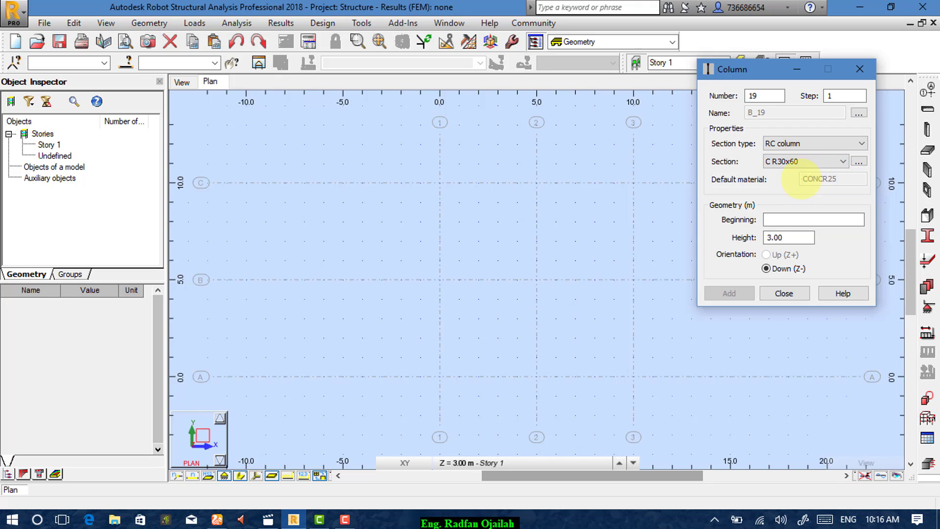
pyautogui.click(858, 161)
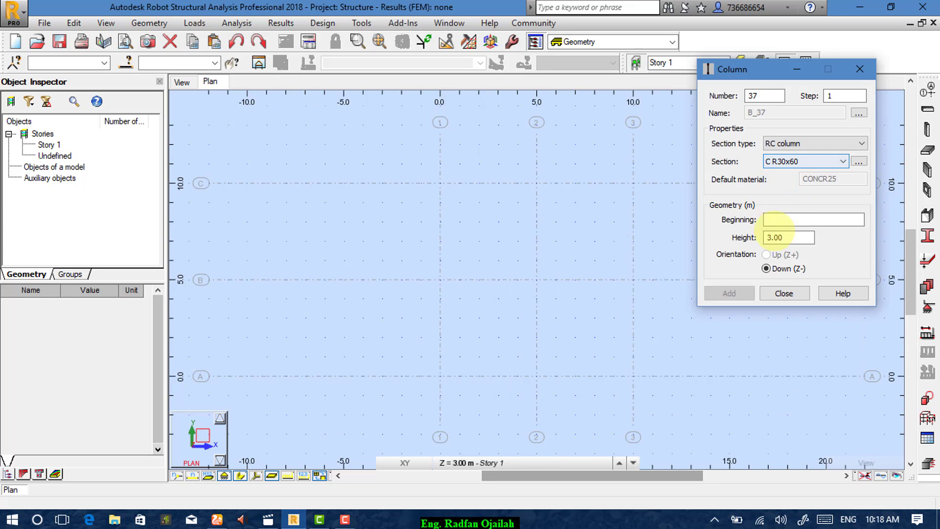
pyautogui.click(773, 237)
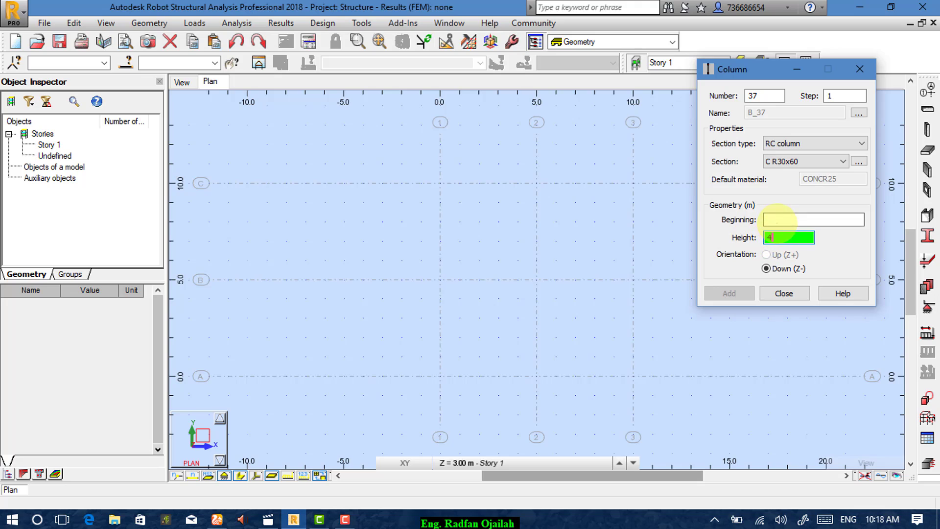
pyautogui.click(777, 220)
# Switch the work plane to Structure axis +4.00 and place columns where axis C crosses axes 3, 2 and 1.
pyautogui.click(507, 463)
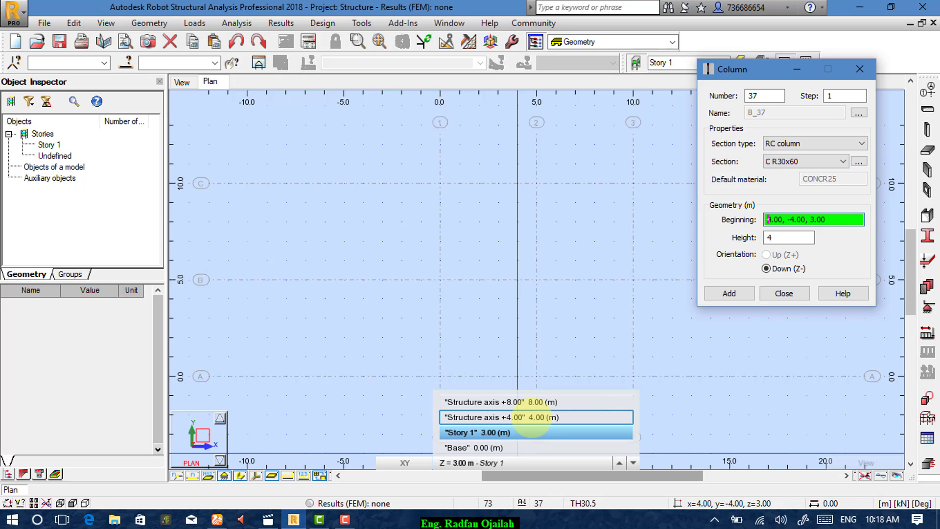
pyautogui.click(531, 417)
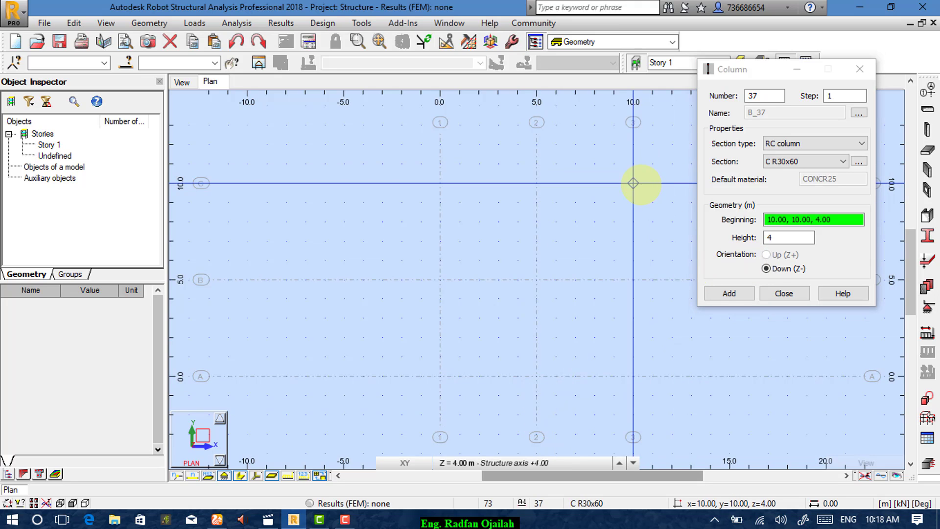
pyautogui.click(633, 183)
pyautogui.click(537, 184)
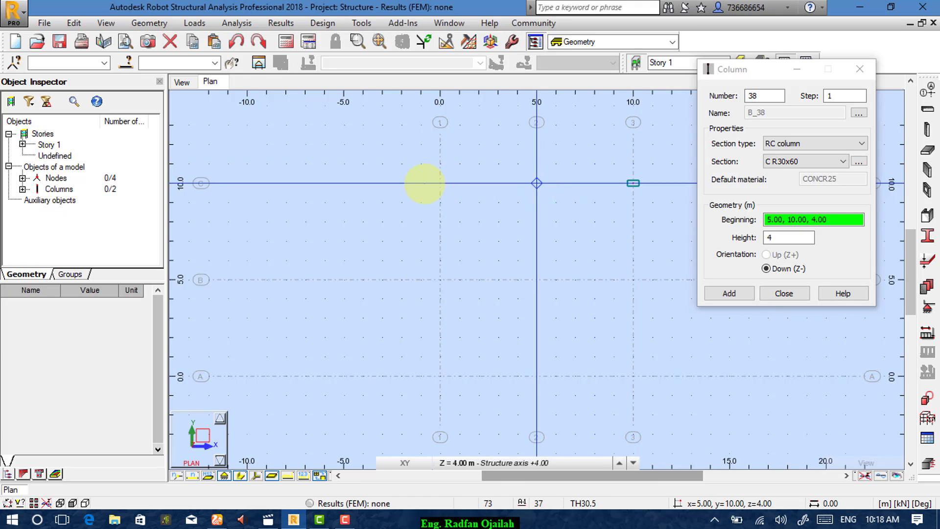
pyautogui.click(440, 183)
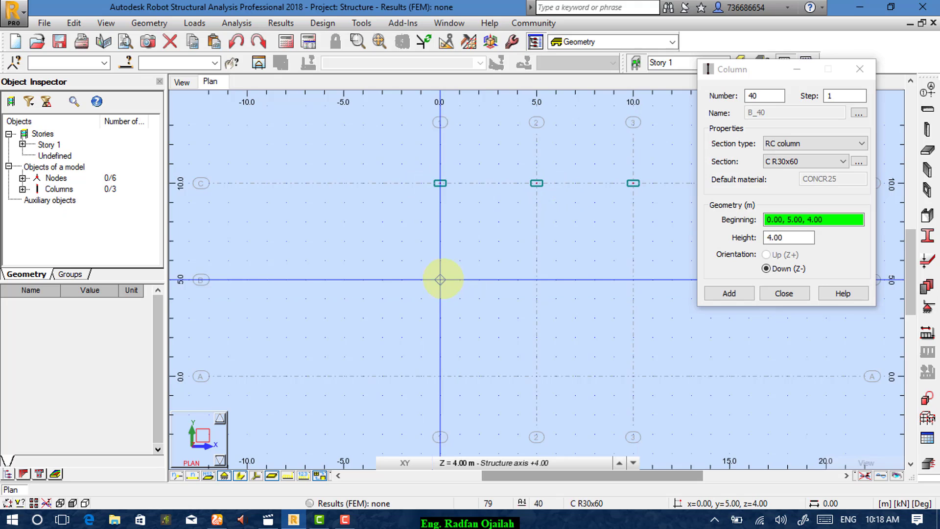
# Place columns where axes B and A cross axes 1, 2 and 3, and check them in 3D before returning to the plan.
pyautogui.click(439, 279)
pyautogui.click(536, 279)
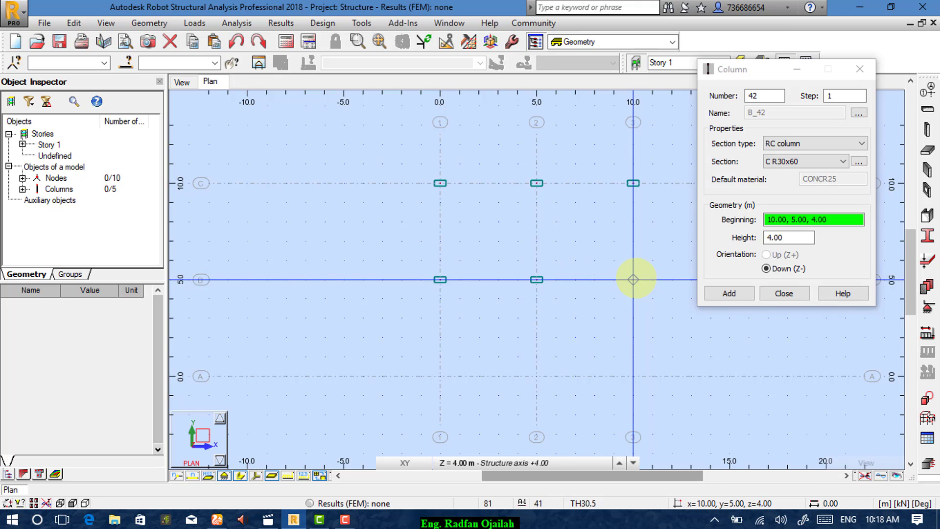
pyautogui.click(632, 279)
pyautogui.click(633, 376)
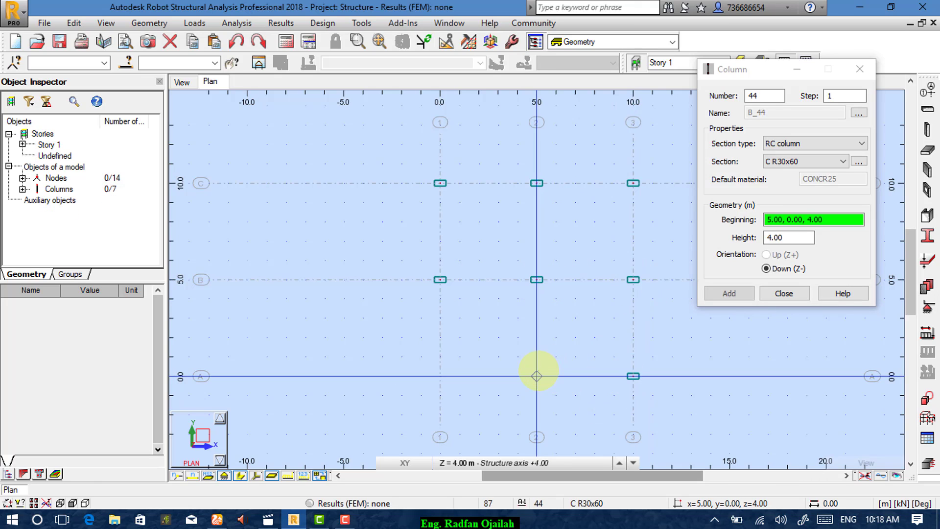
pyautogui.click(537, 376)
pyautogui.click(440, 376)
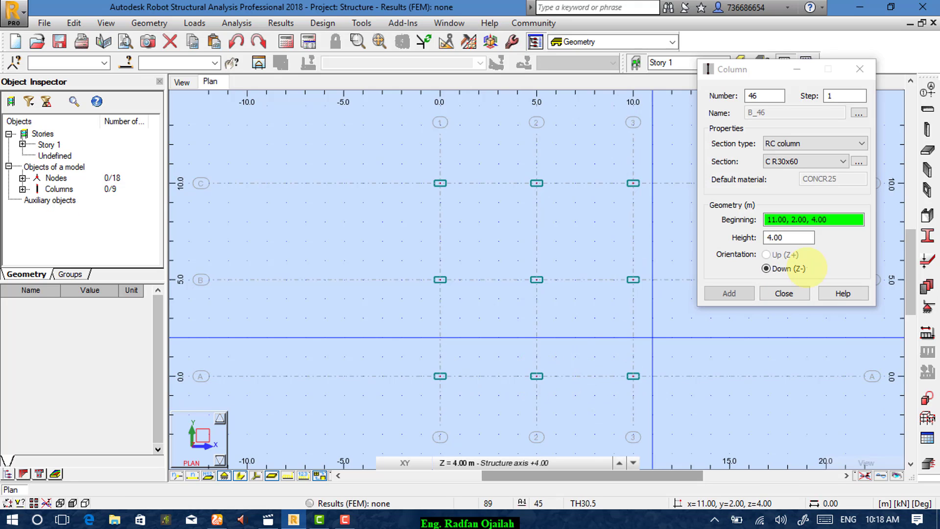
pyautogui.click(783, 293)
pyautogui.click(181, 81)
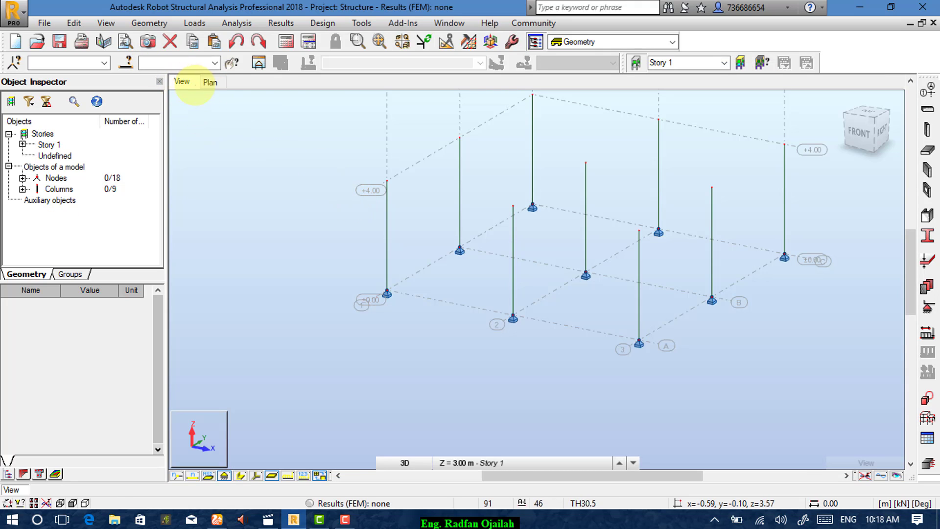
pyautogui.click(210, 81)
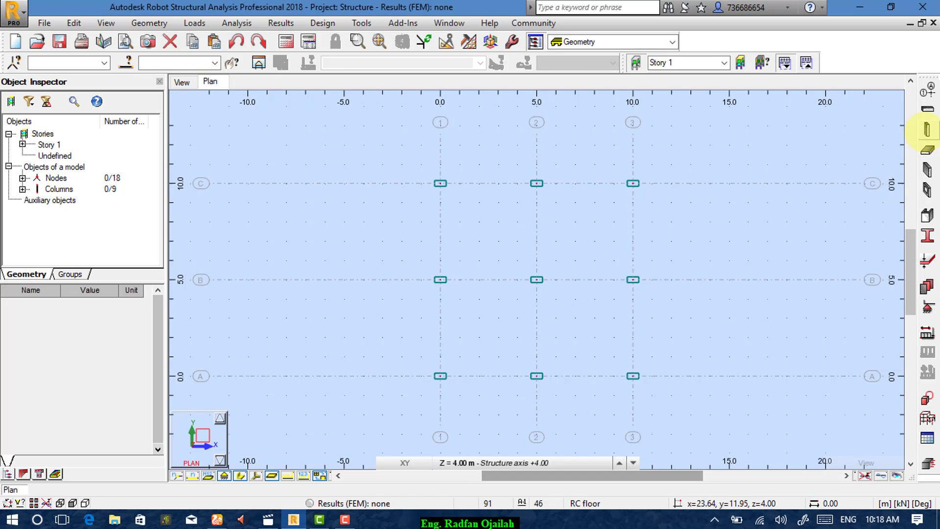
# Draw RC beams of section B R25x50 with the Drag option along axis C, from axis 3 through axis 2 to axis 1.
pyautogui.click(926, 108)
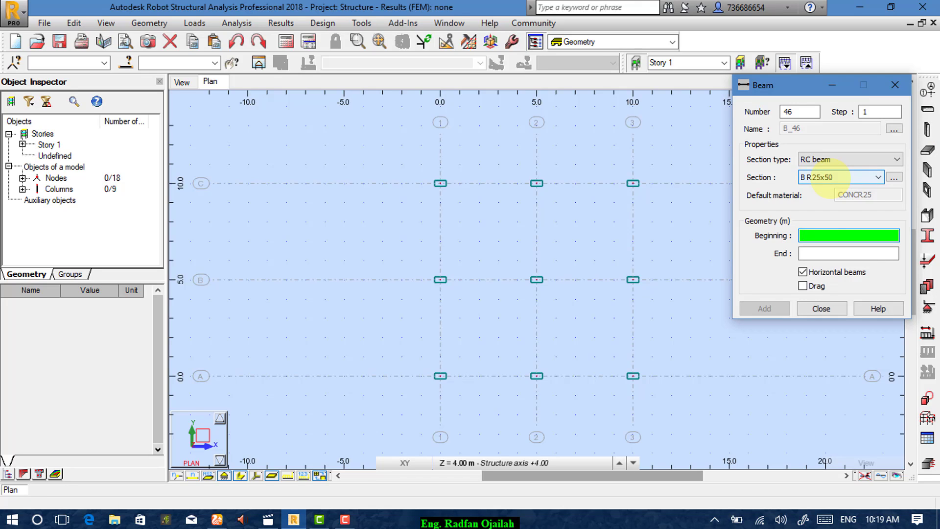
pyautogui.click(811, 235)
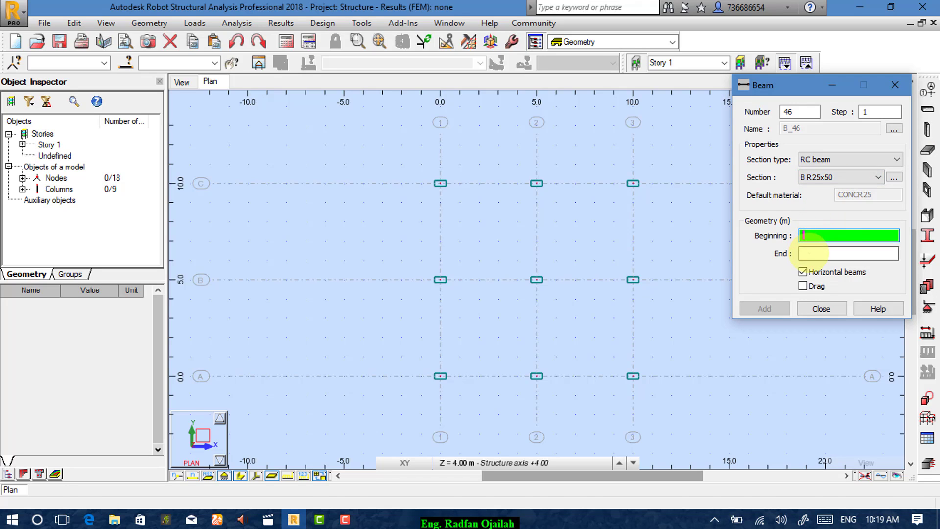
pyautogui.click(803, 286)
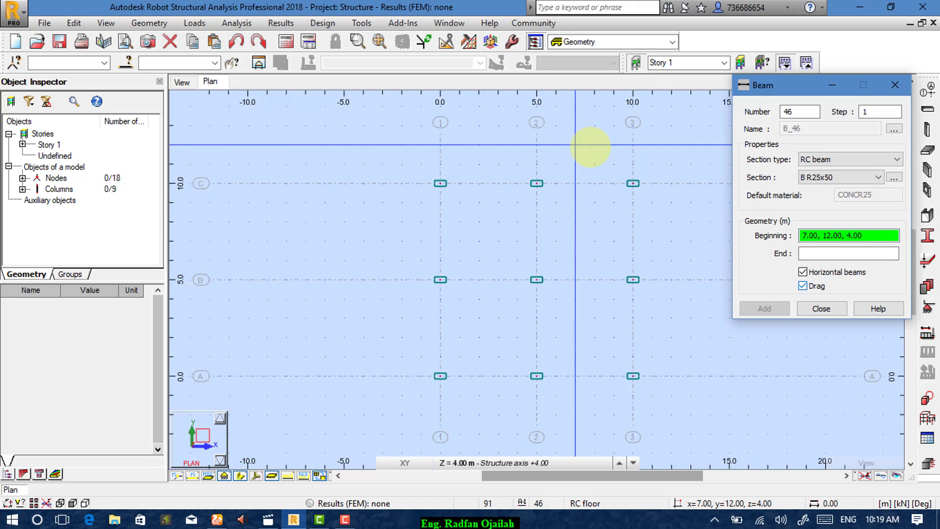
pyautogui.moveTo(633, 183)
pyautogui.mouseDown()
pyautogui.moveTo(542, 168)
pyautogui.moveTo(536, 183)
pyautogui.mouseUp()
pyautogui.click(440, 183)
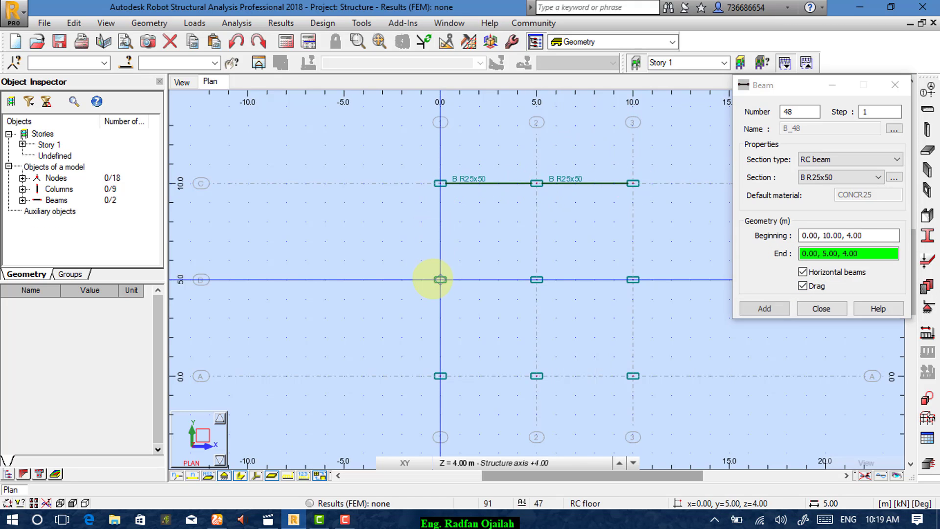
# Continue the B R25x50 beams along axis 1 from C to A, along axis A to axis 2, and along axis 2 back to C.
pyautogui.click(440, 279)
pyautogui.click(440, 376)
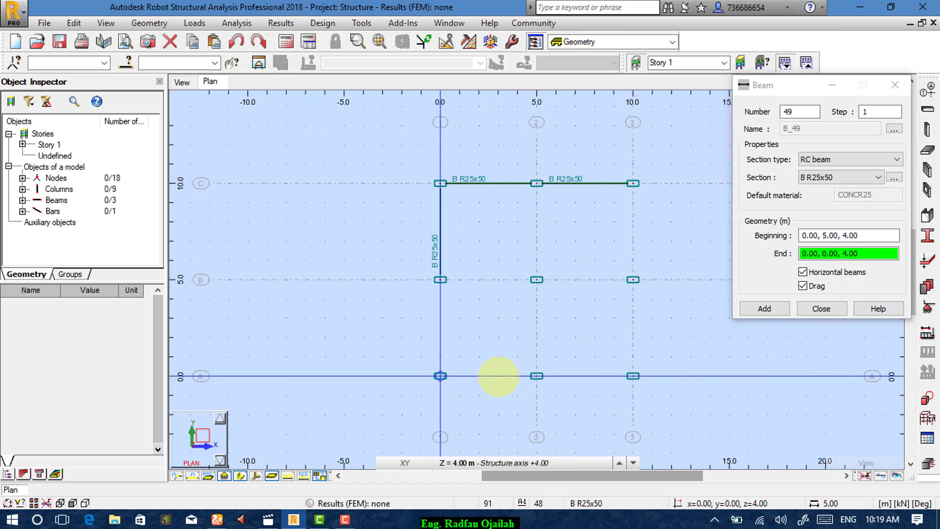
pyautogui.click(536, 375)
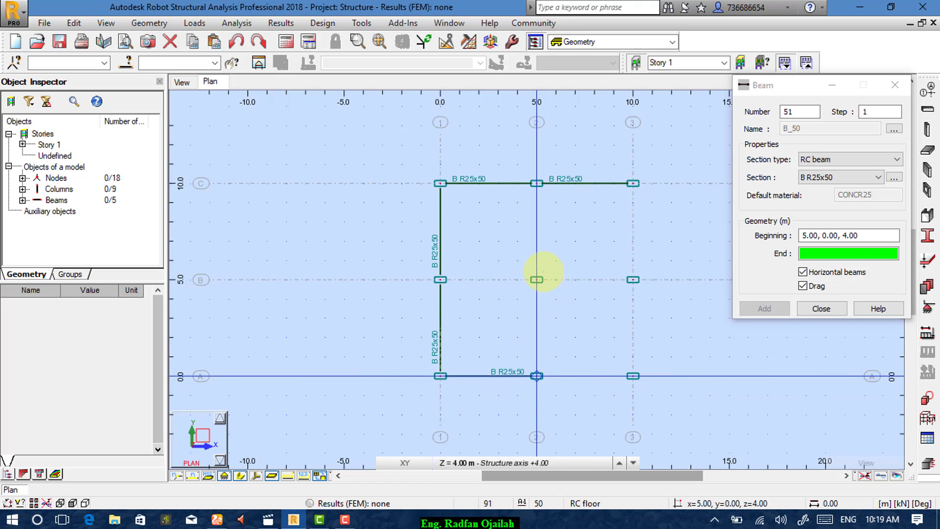
pyautogui.click(537, 279)
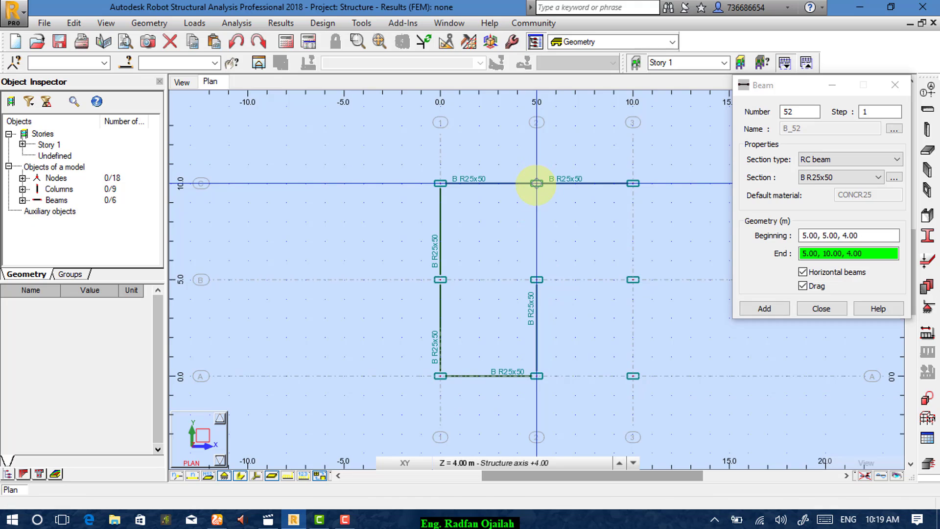
pyautogui.click(537, 183)
# Continue the beam chain along axis C to axis 3, along axis 3 to A, back along axis A to axis 2, and end it.
pyautogui.click(632, 183)
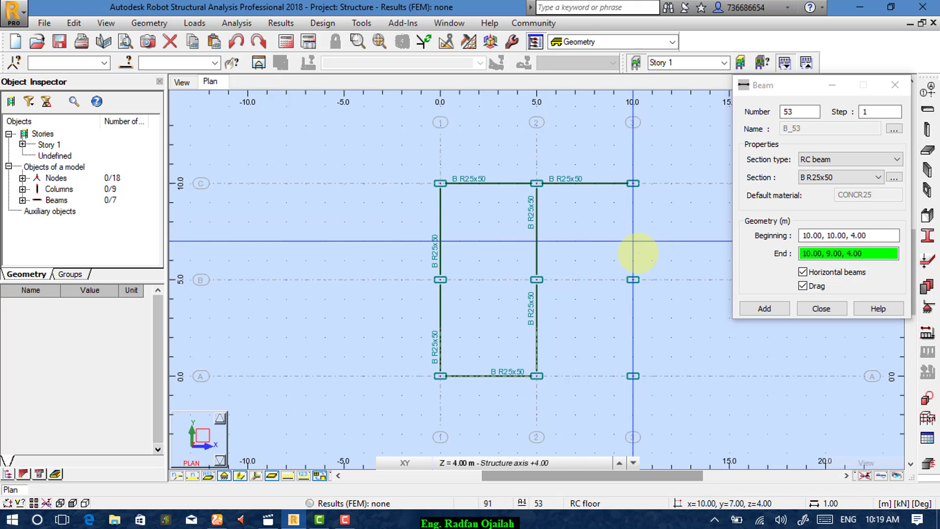
pyautogui.click(632, 279)
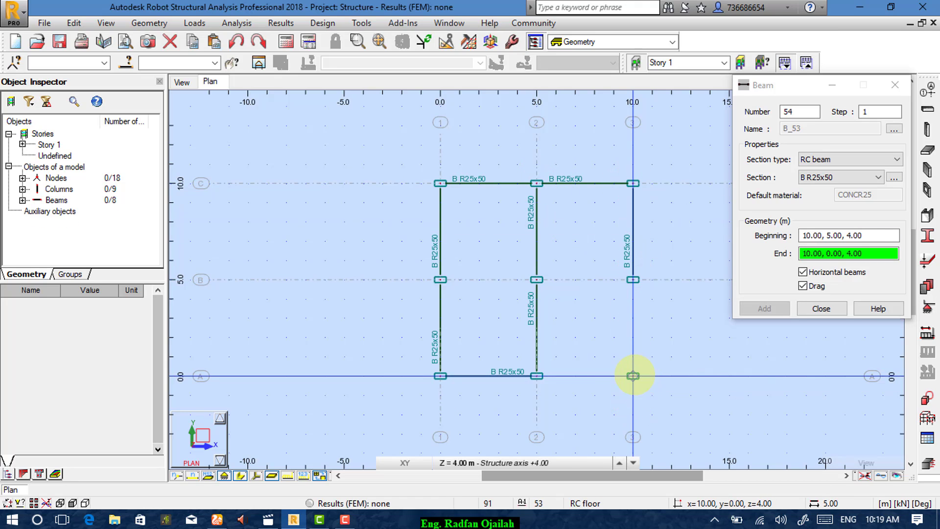
pyautogui.click(632, 375)
pyautogui.click(536, 375)
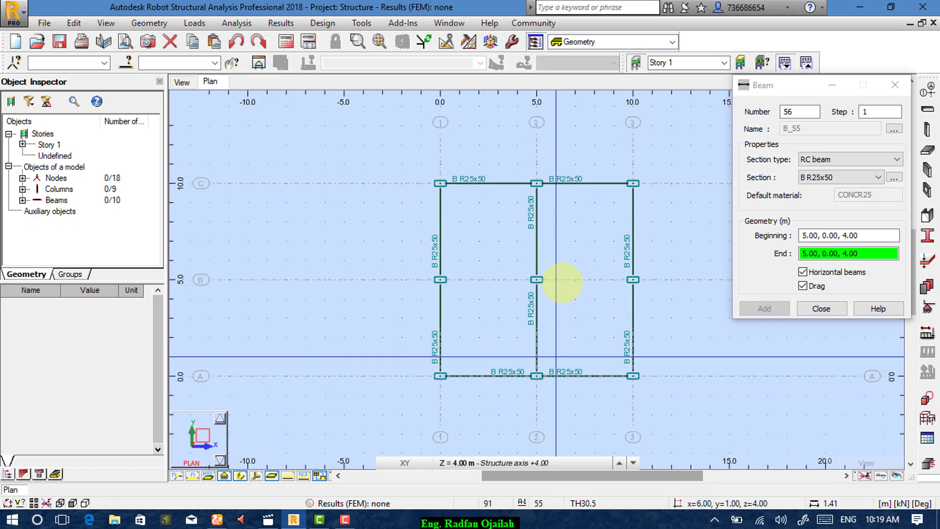
pyautogui.press('Escape')
# Draw the axis B beams from axis 2 to axis 3 and from axis 2 to axis 1, and finish beam definition.
pyautogui.click(536, 280)
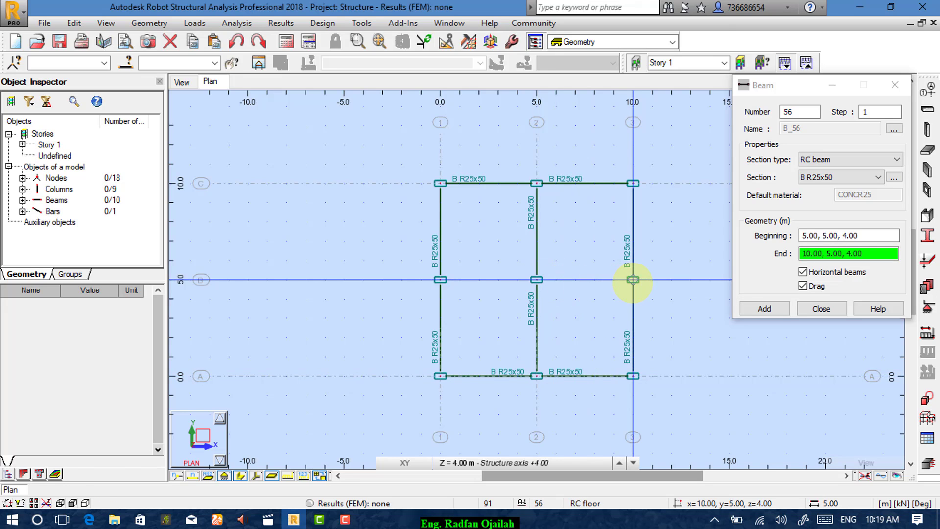
pyautogui.click(632, 279)
pyautogui.press('Escape')
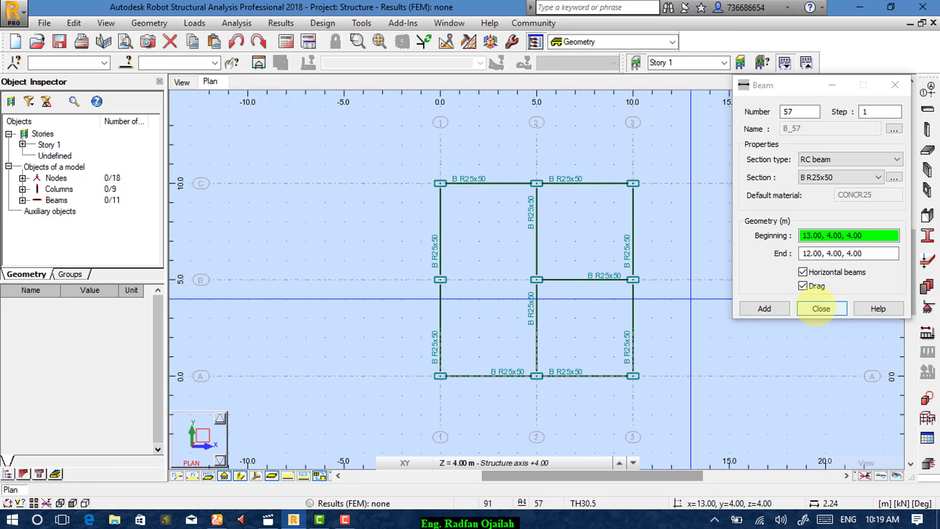
pyautogui.click(821, 308)
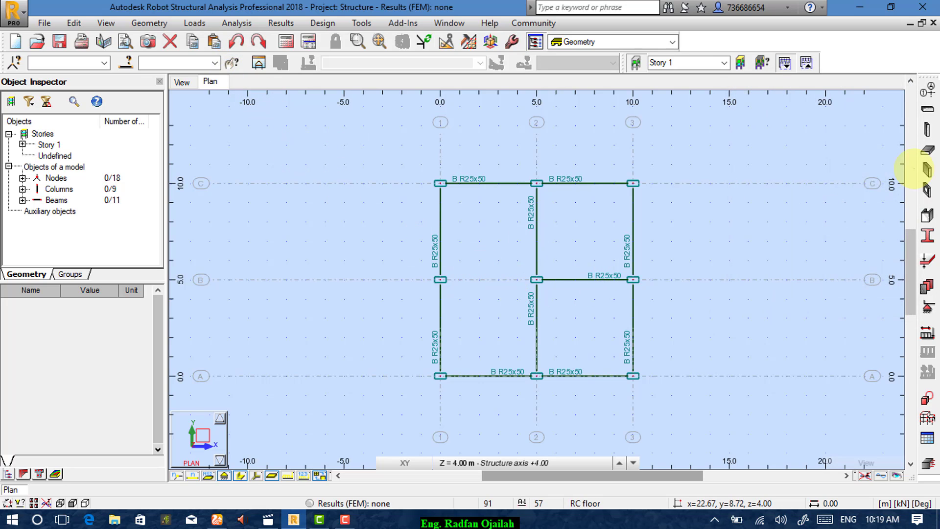
pyautogui.click(927, 108)
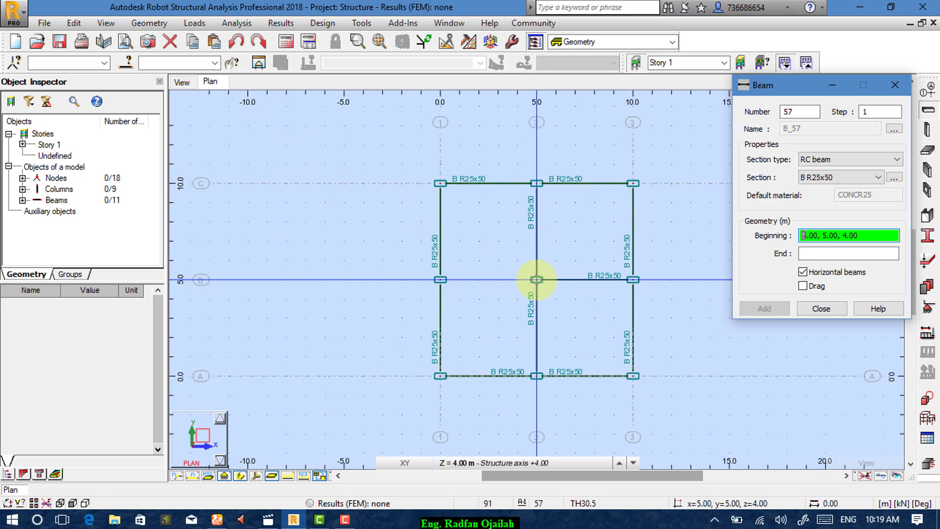
pyautogui.click(536, 280)
pyautogui.click(469, 293)
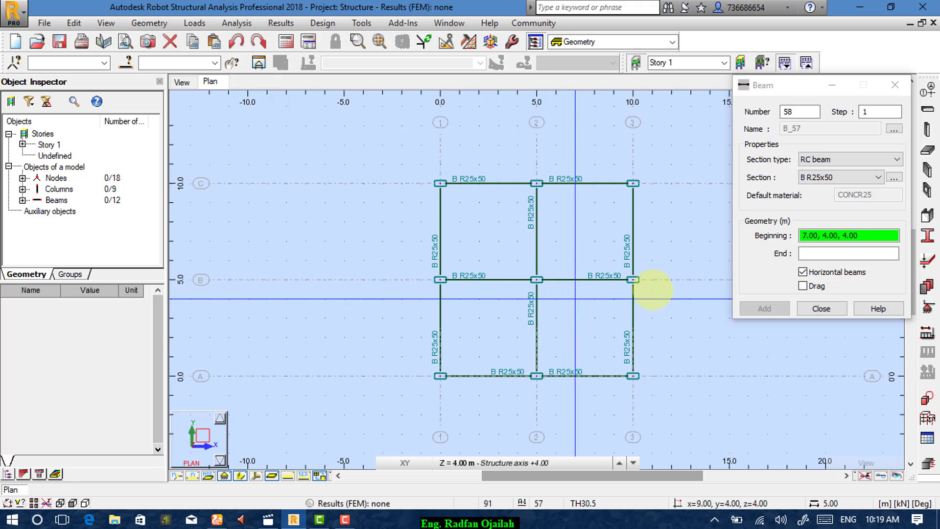
pyautogui.click(820, 308)
# Check the columns and beams in 3D with their section shapes displayed, and return to the plan.
pyautogui.click(179, 85)
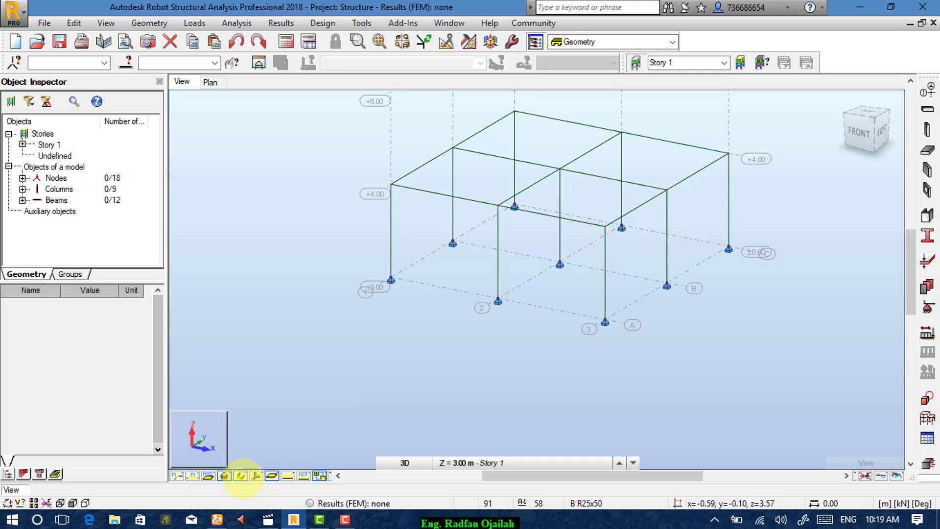
pyautogui.click(240, 475)
pyautogui.click(240, 476)
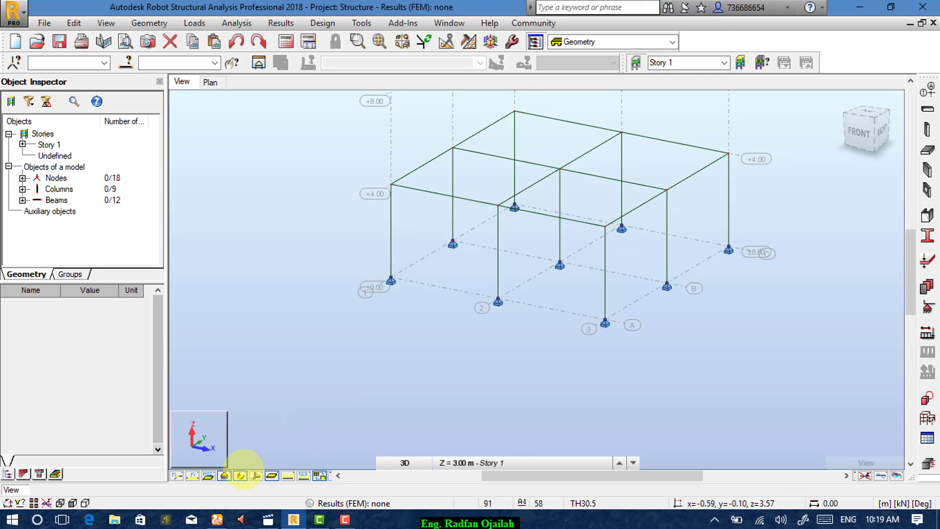
pyautogui.click(239, 475)
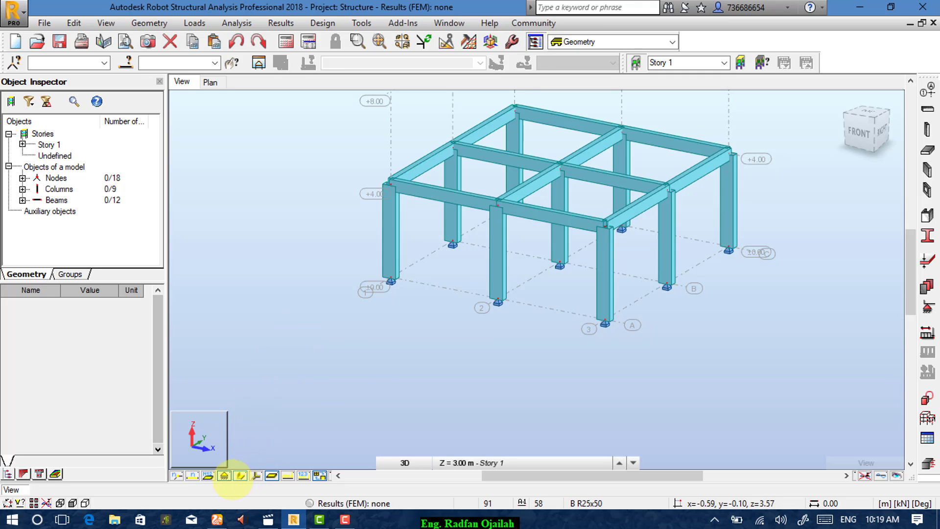
pyautogui.click(210, 82)
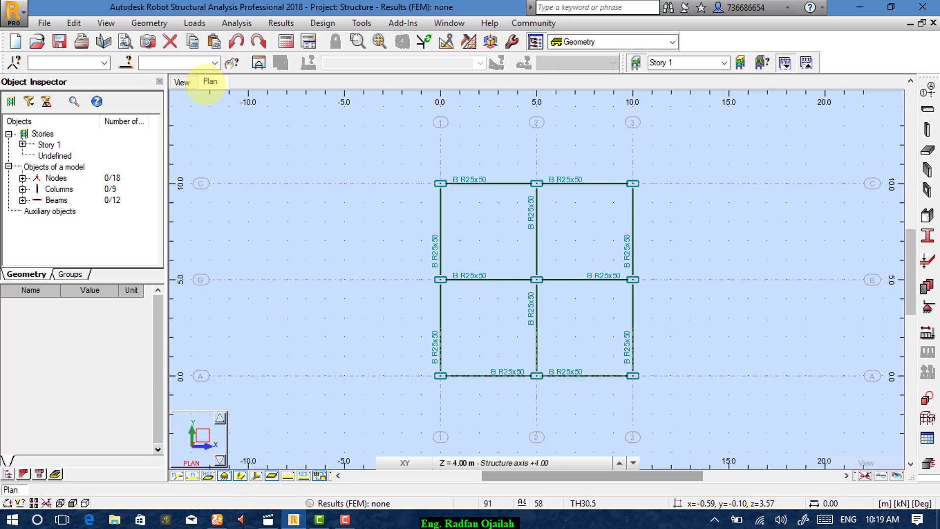
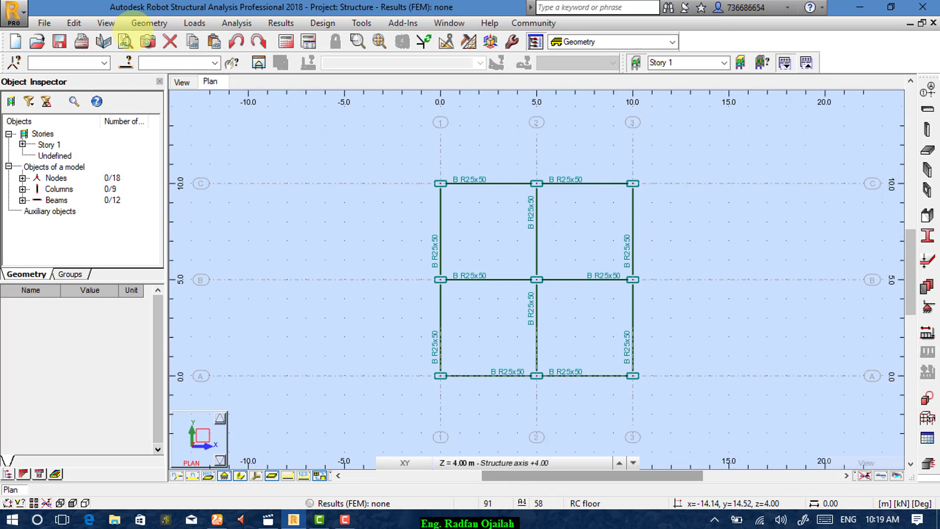
# Define a rectangular cladding with two-way load distribution, from the crossing of axes C and 1 to that of A and 3.
pyautogui.click(149, 23)
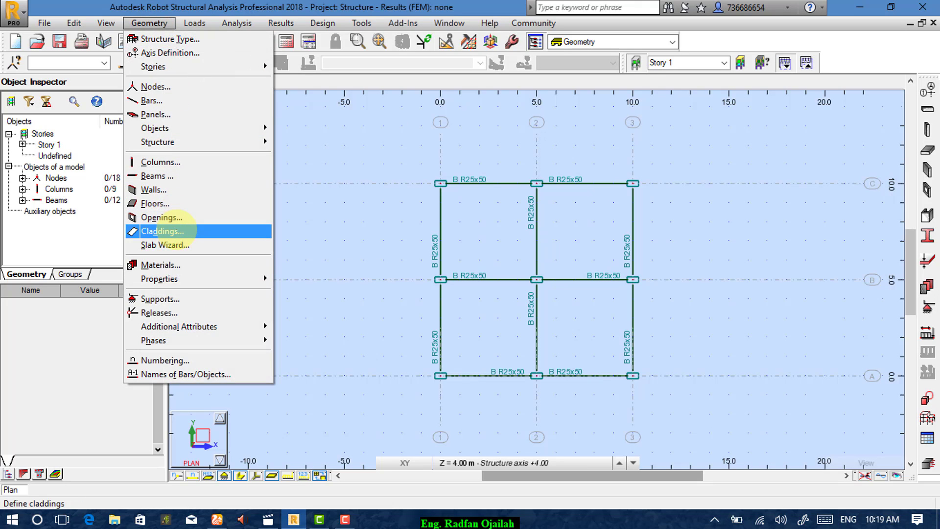
pyautogui.click(166, 231)
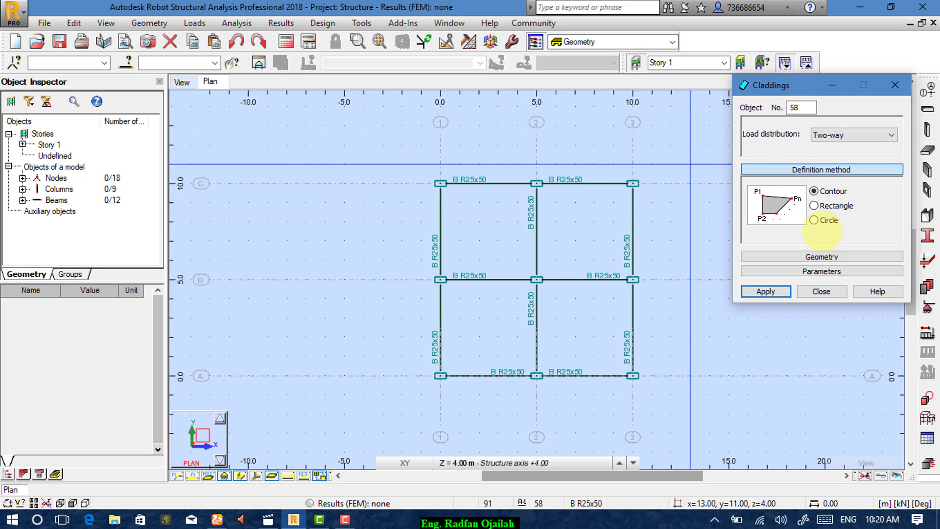
pyautogui.click(814, 206)
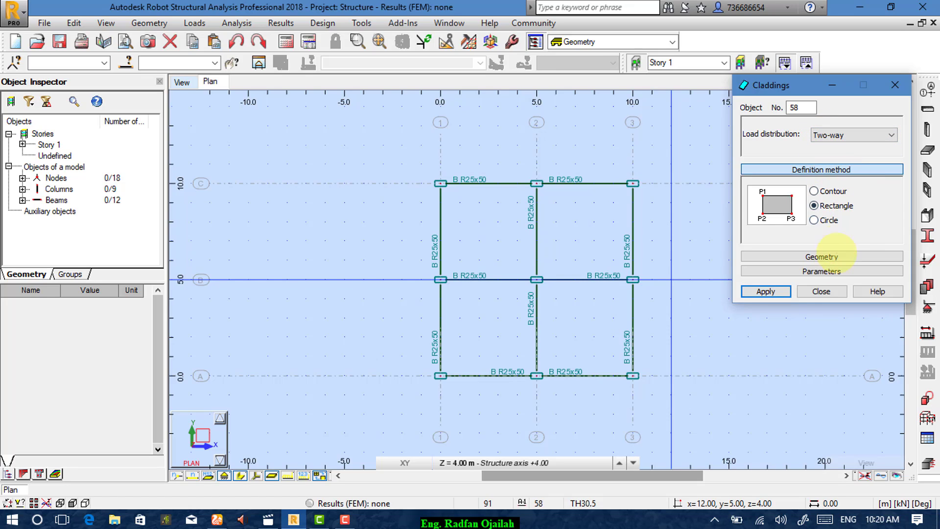
pyautogui.click(835, 205)
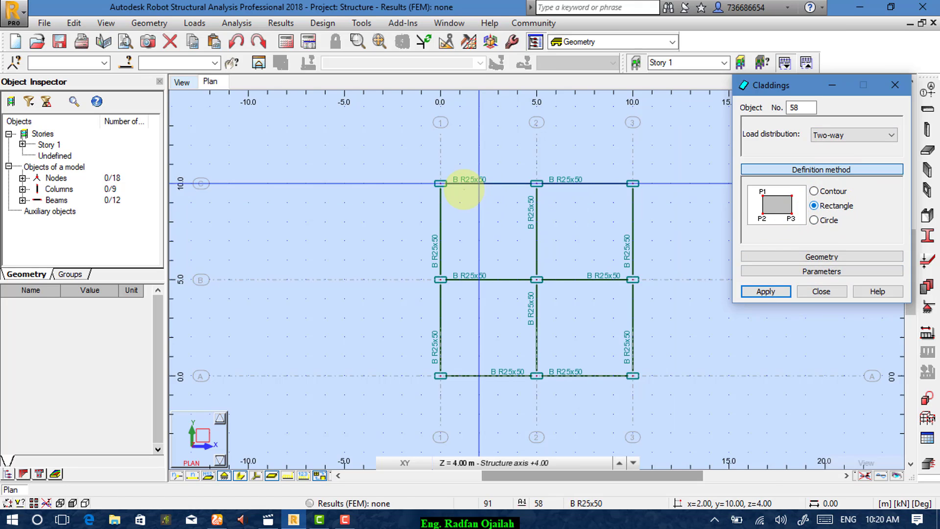
pyautogui.click(440, 183)
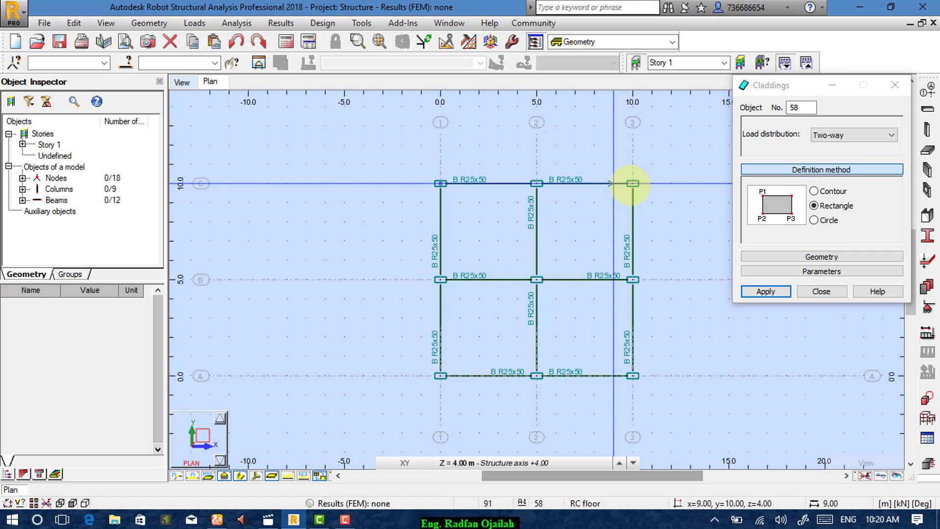
pyautogui.click(632, 376)
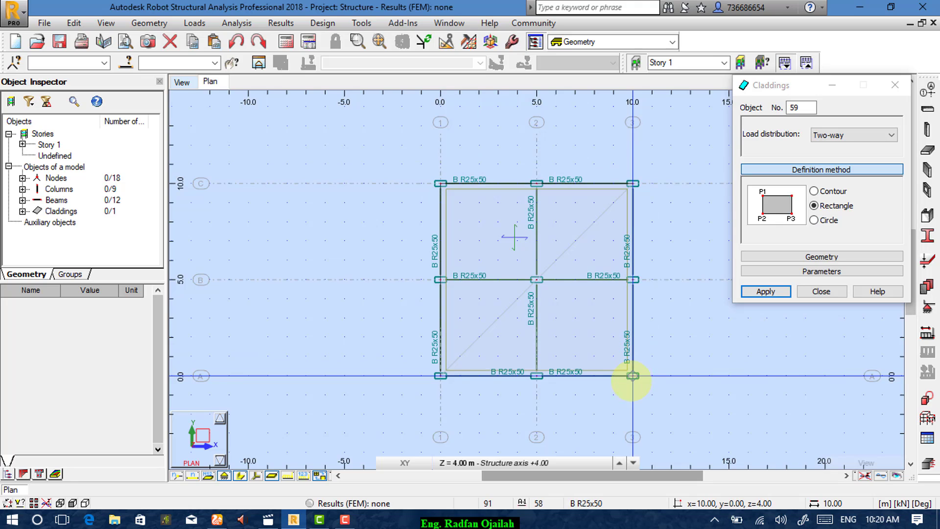
pyautogui.click(821, 292)
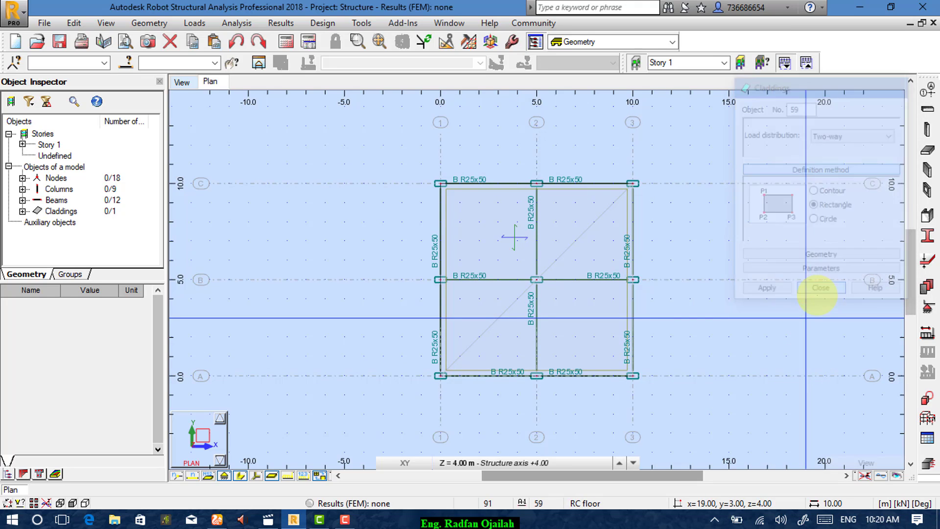
# Show the model in 3D, hide the section shapes, and select cladding 58 in the object list.
pyautogui.click(182, 82)
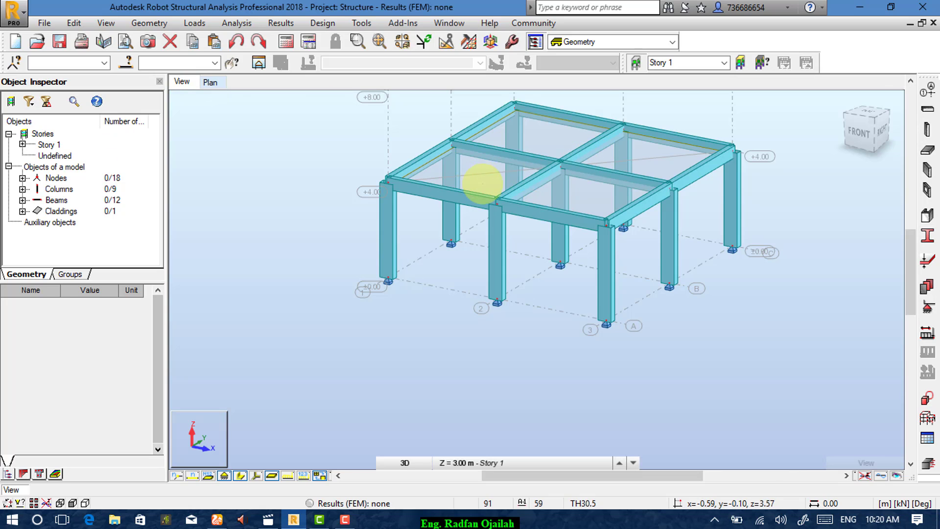
pyautogui.scroll(3, 539, 103)
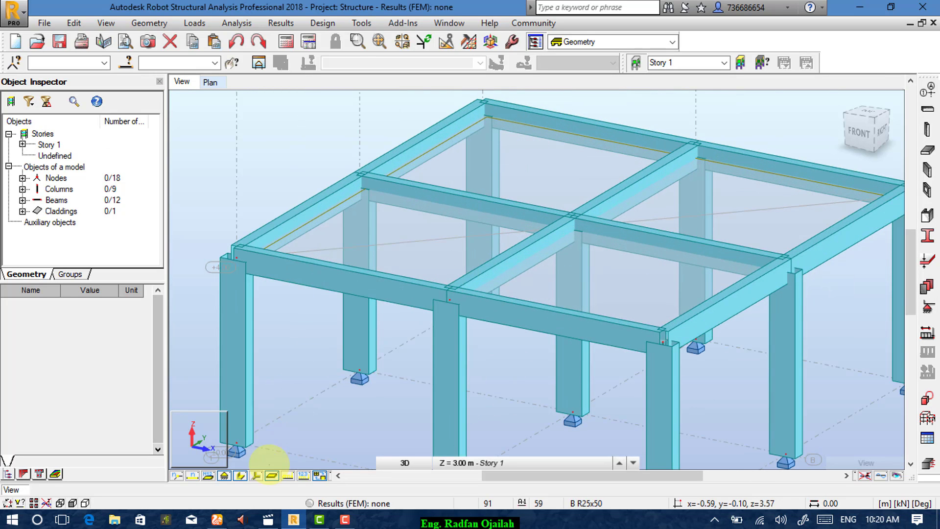
pyautogui.click(239, 475)
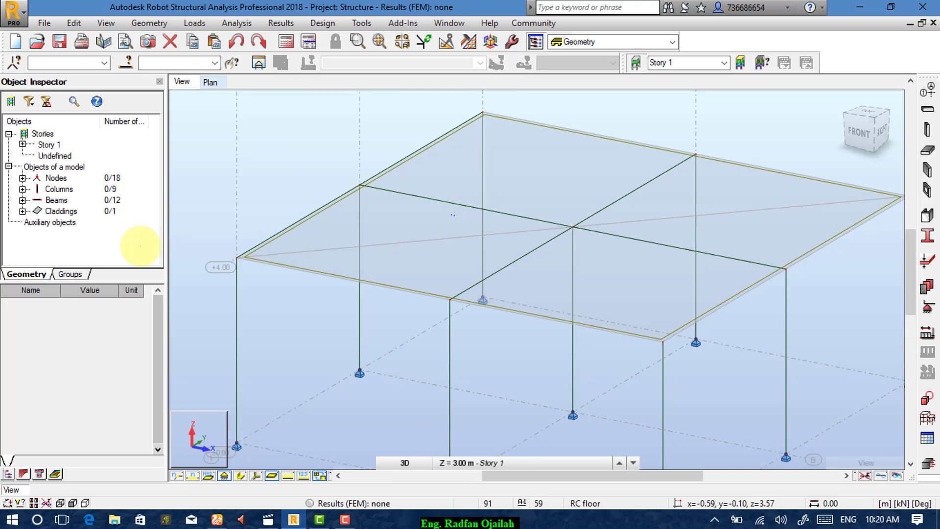
pyautogui.click(30, 210)
pyautogui.click(22, 211)
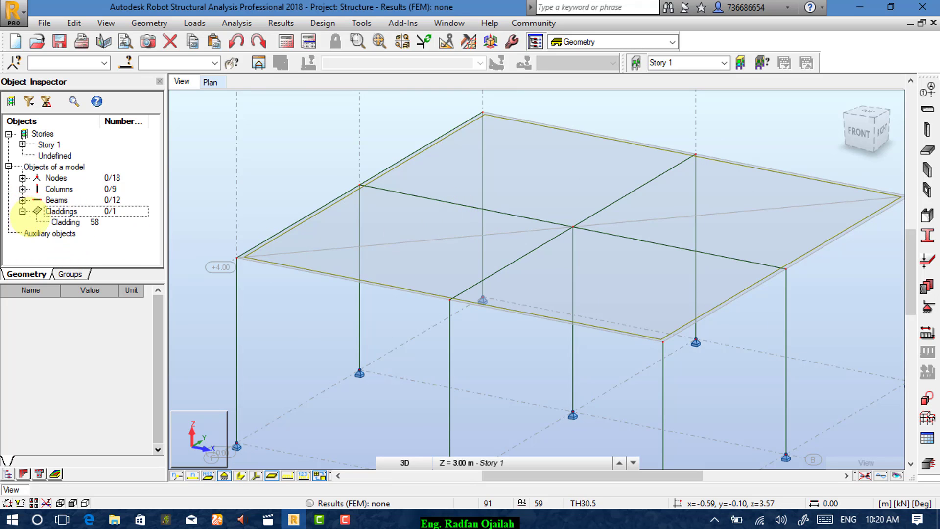
pyautogui.click(63, 222)
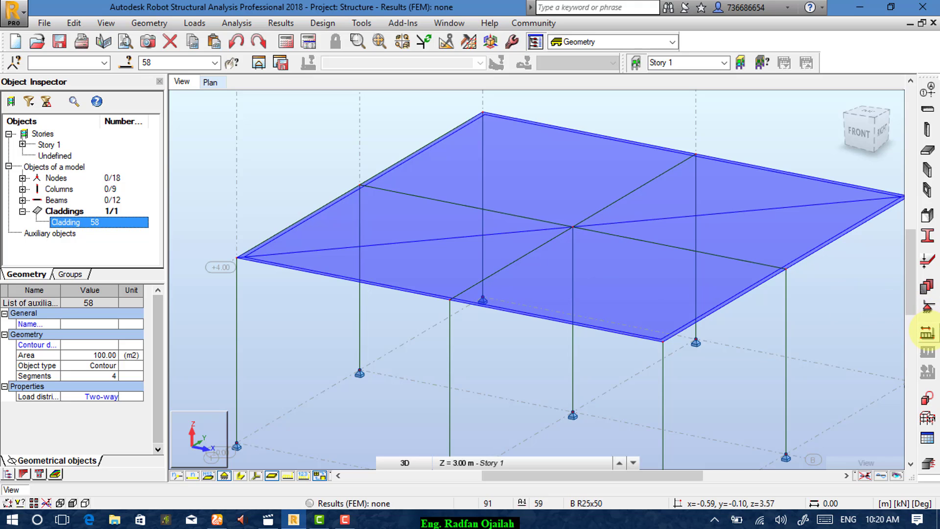
# Add a dead load case numbered 1 and named DL1.
pyautogui.click(925, 332)
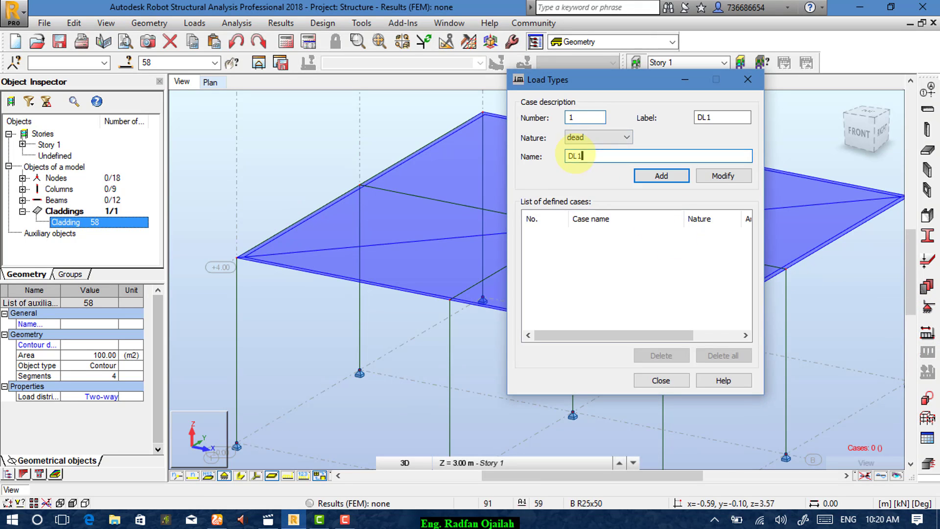
pyautogui.click(593, 156)
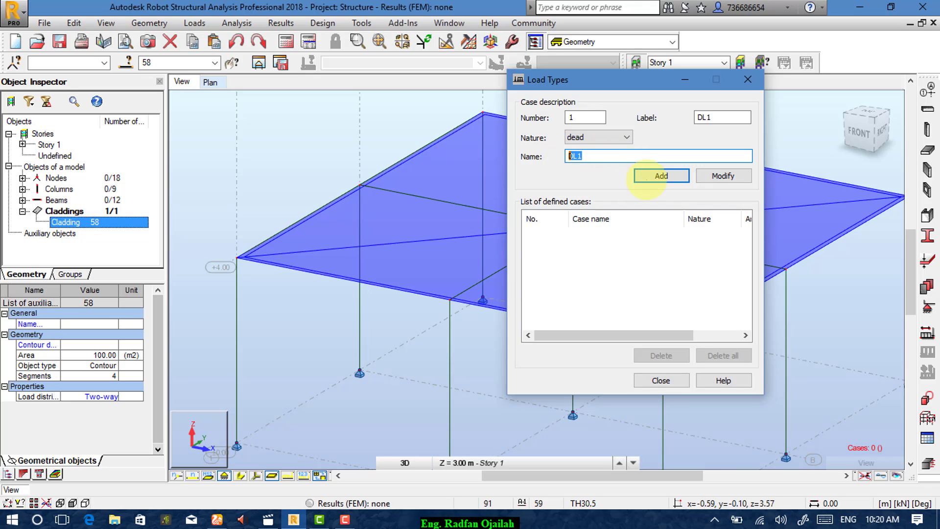
pyautogui.click(660, 176)
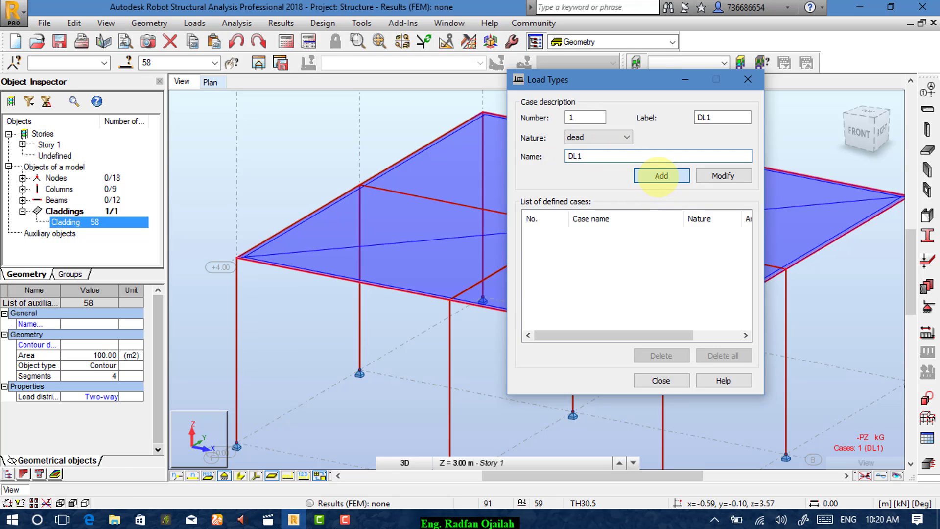
pyautogui.click(626, 233)
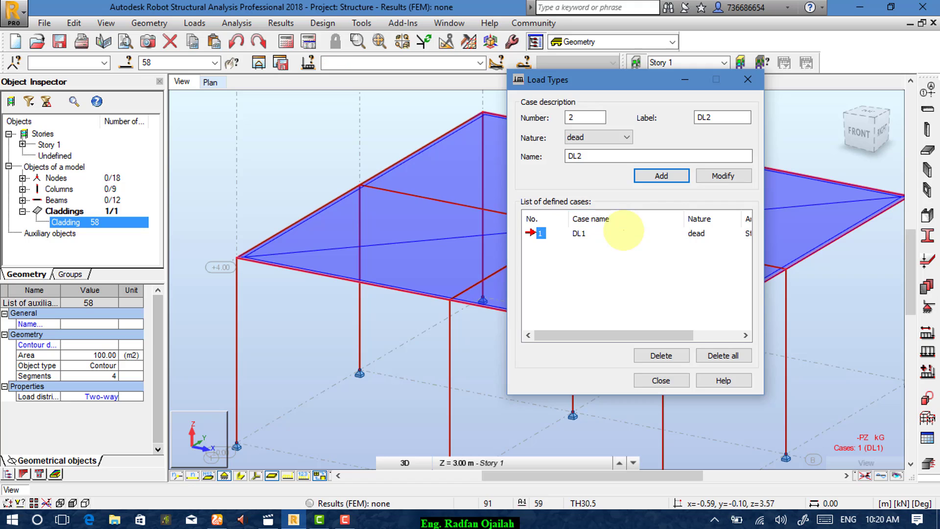
pyautogui.click(660, 380)
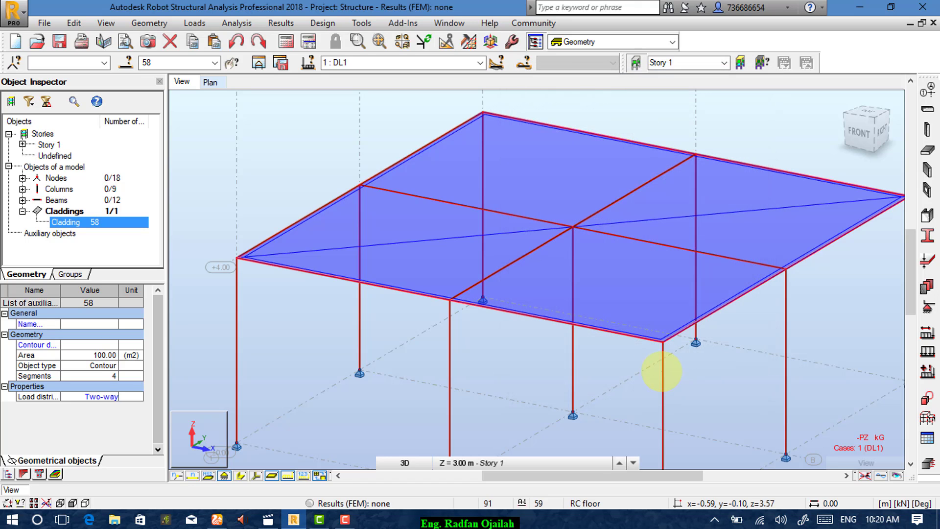
# Apply a uniform surface load of -5 kPa in the global Z direction to cladding 58 in case DL1.
pyautogui.click(927, 352)
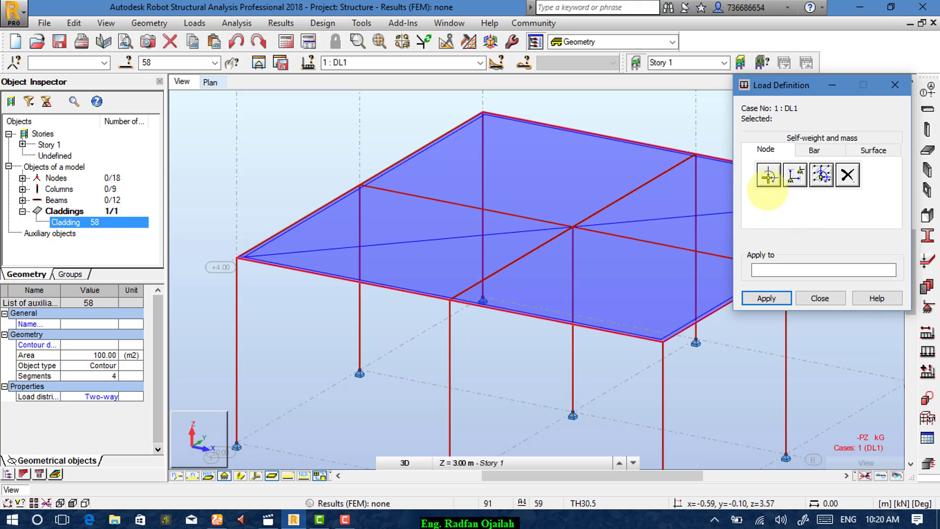
pyautogui.click(872, 149)
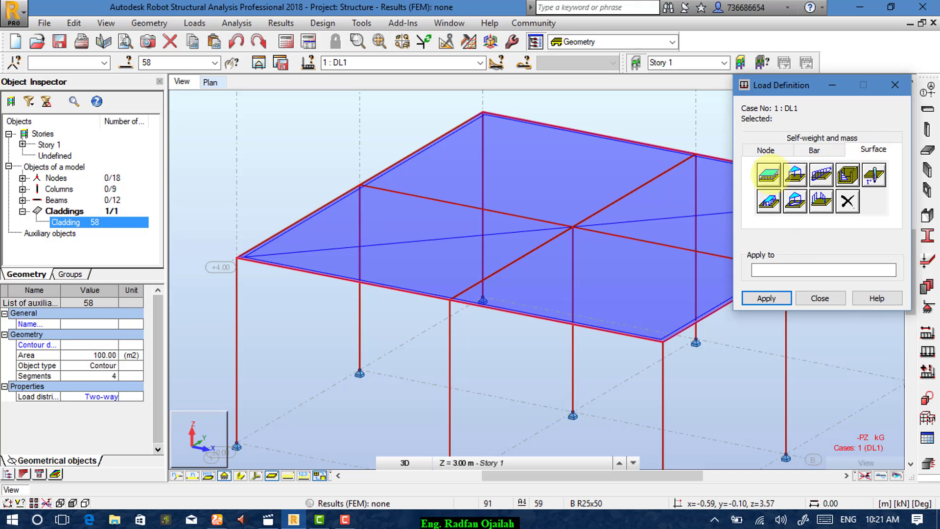
pyautogui.click(768, 174)
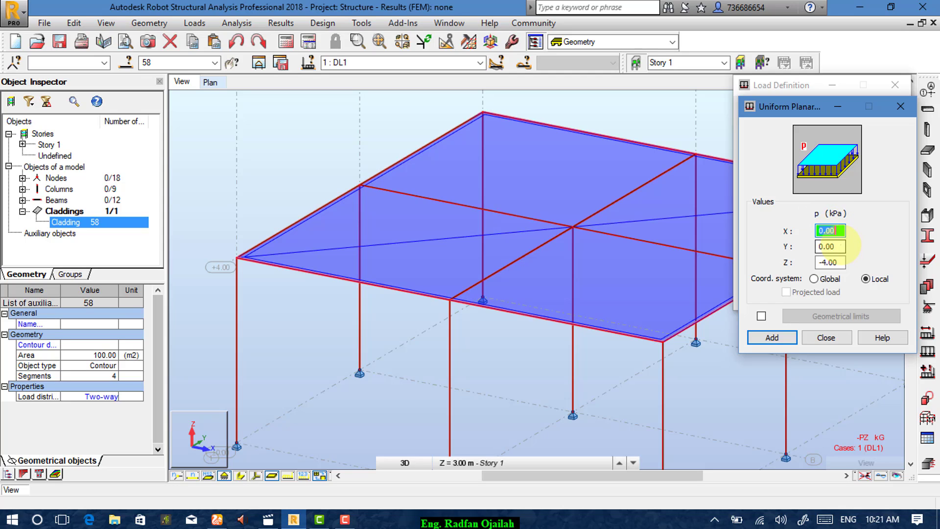
pyautogui.press('Tab')
pyautogui.press('Tab')
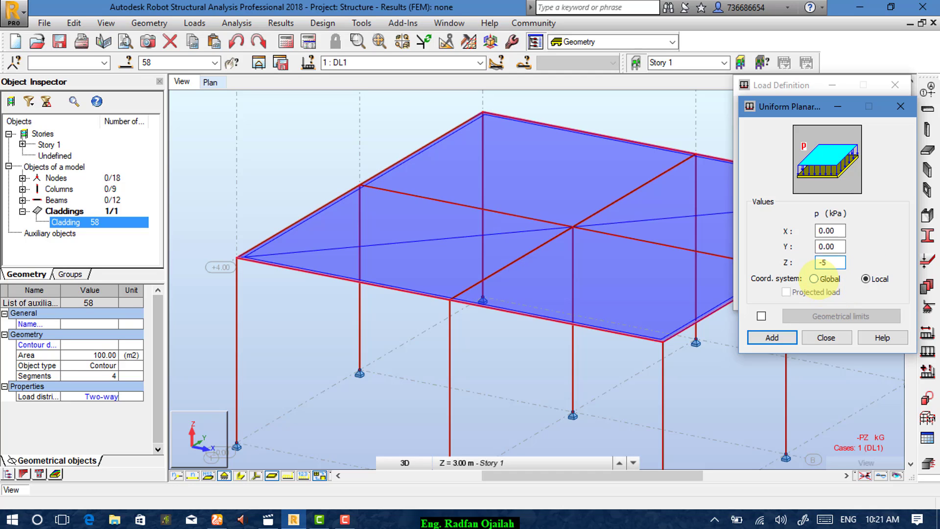
pyautogui.click(813, 278)
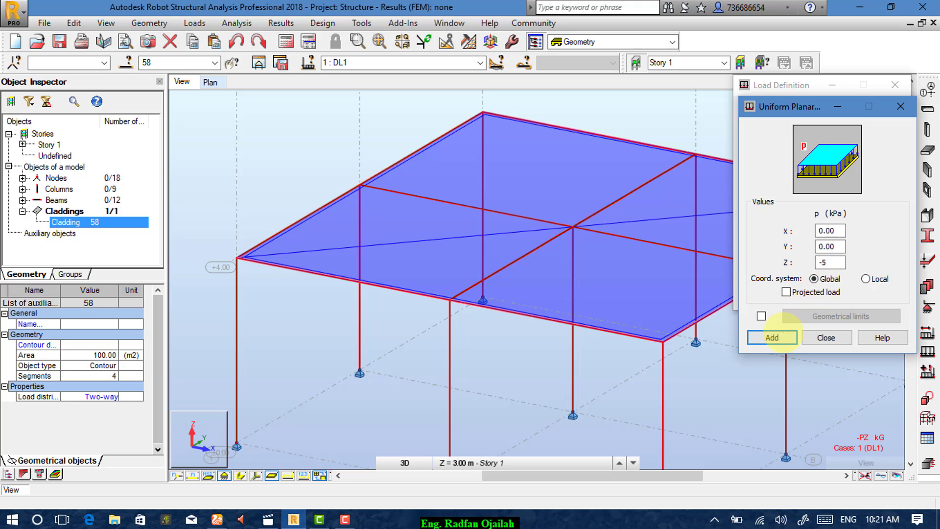
pyautogui.click(772, 337)
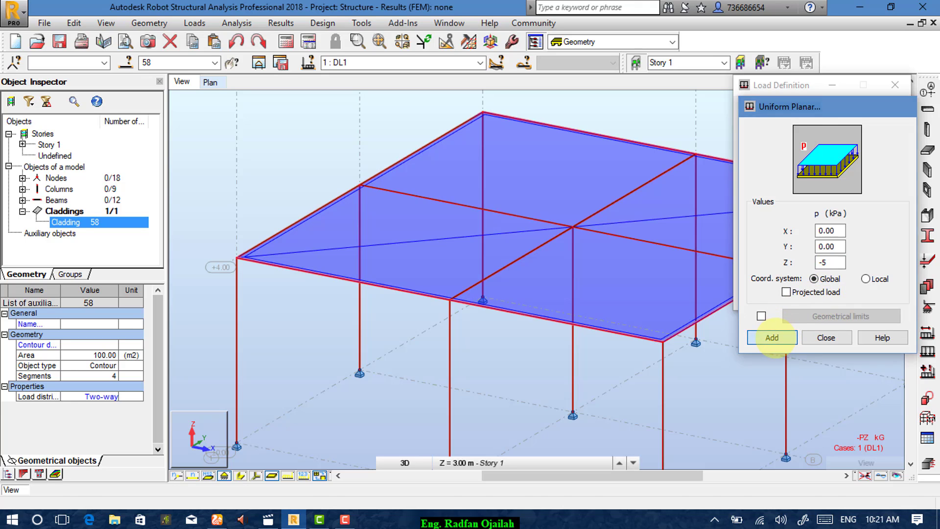
pyautogui.click(771, 269)
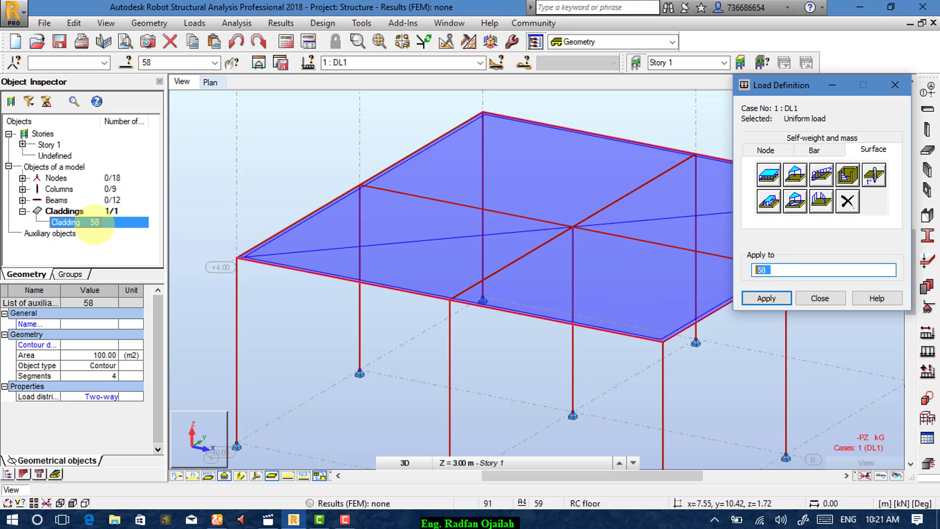
pyautogui.click(766, 298)
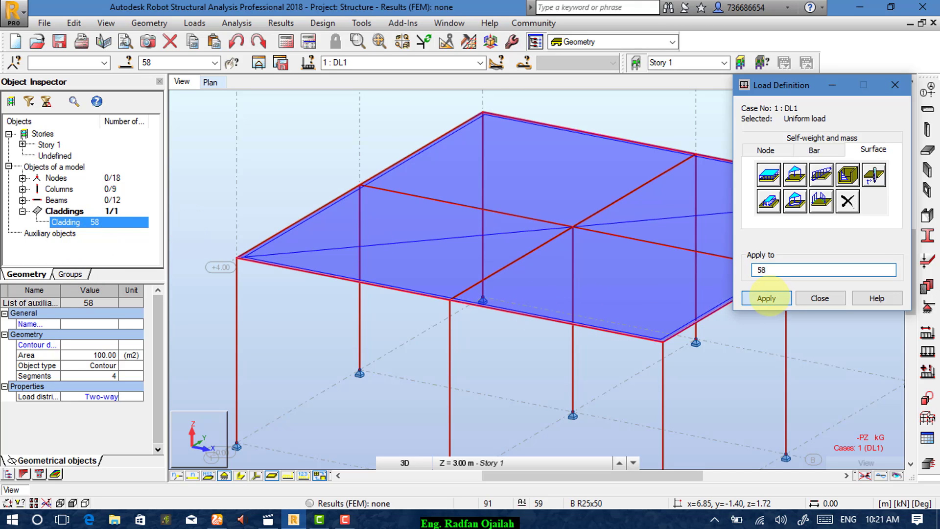
pyautogui.click(820, 298)
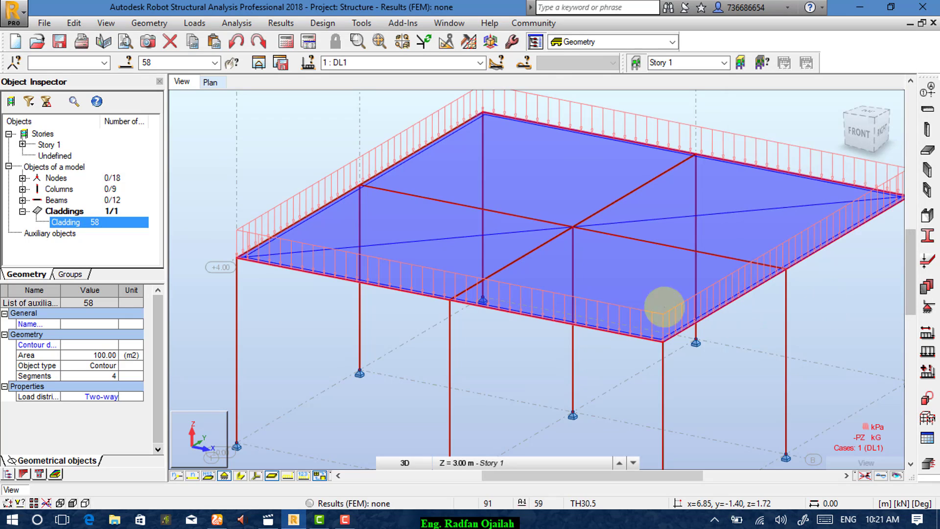
# Run the structural calculations for the model.
pyautogui.scroll(-1, 395, 195)
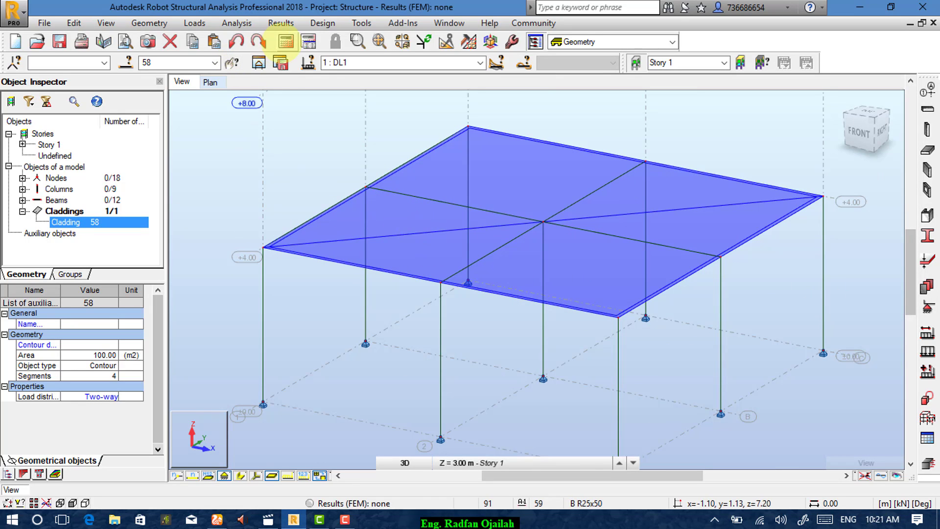
pyautogui.click(286, 42)
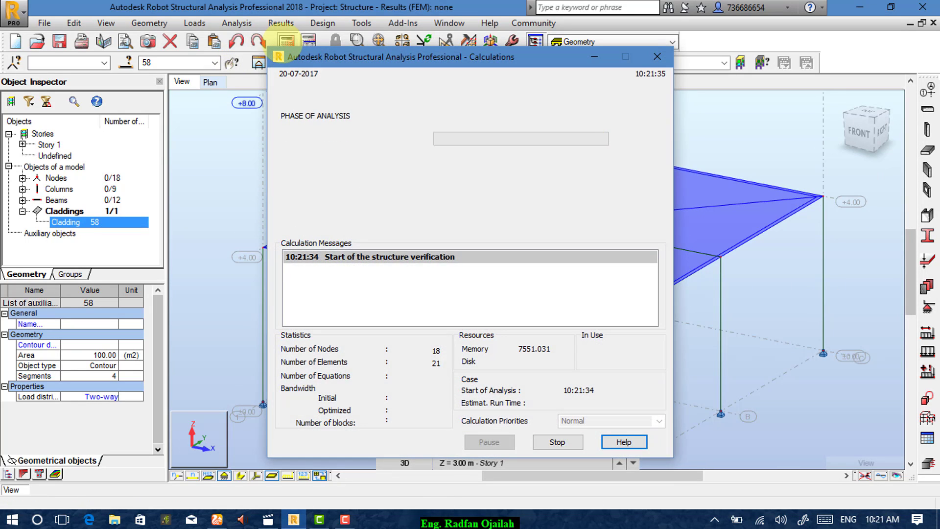
pyautogui.scroll(1, 560, 260)
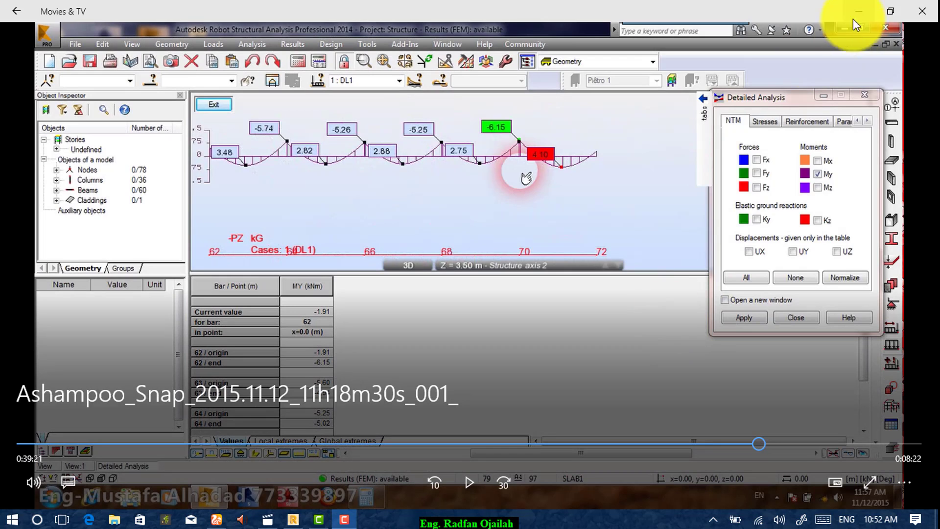
# Minimize the video player and show the My moment diagram of beams 50 and 55 in a detailed analysis.
pyautogui.click(857, 12)
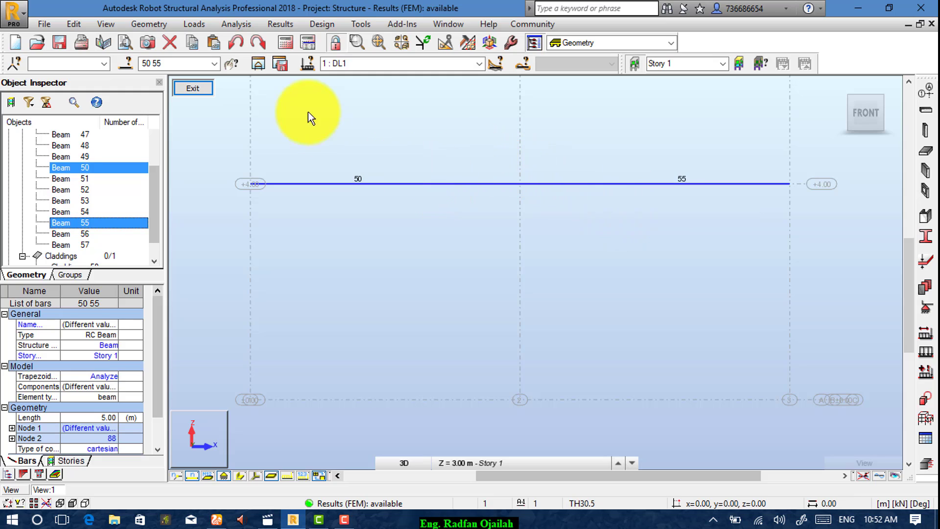
pyautogui.click(277, 24)
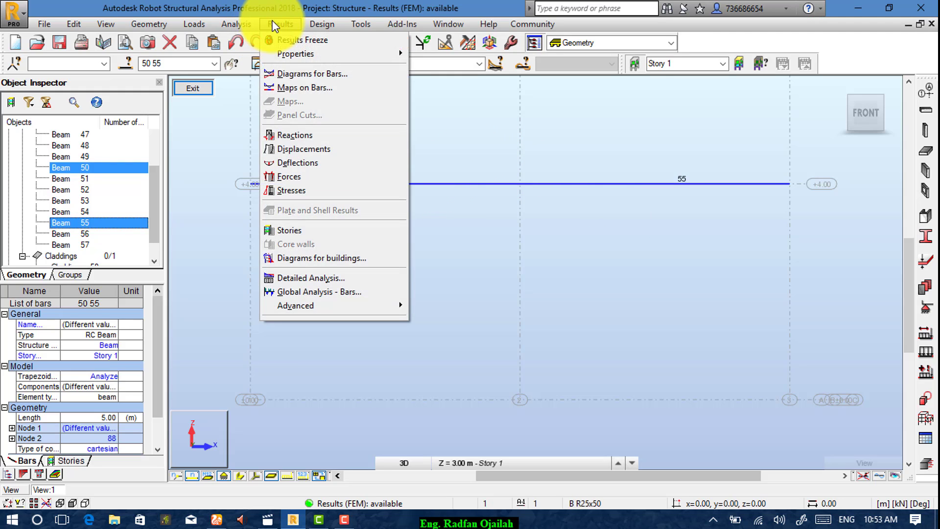
pyautogui.click(323, 278)
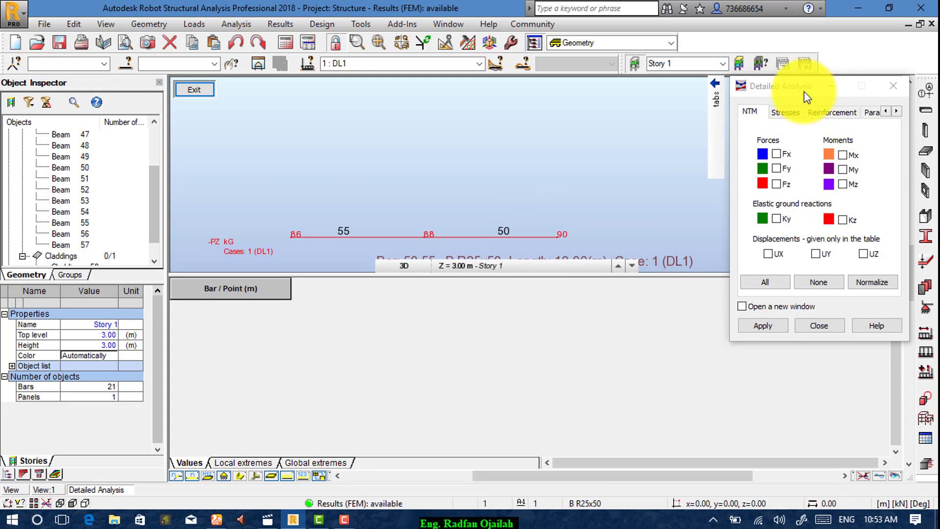
pyautogui.moveTo(804, 89); pyautogui.dragTo(784, 74)
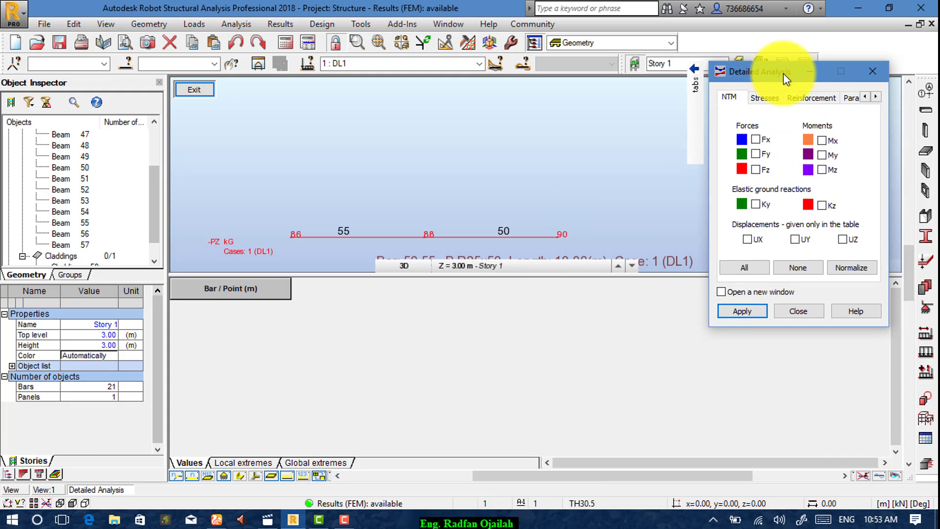
pyautogui.click(822, 154)
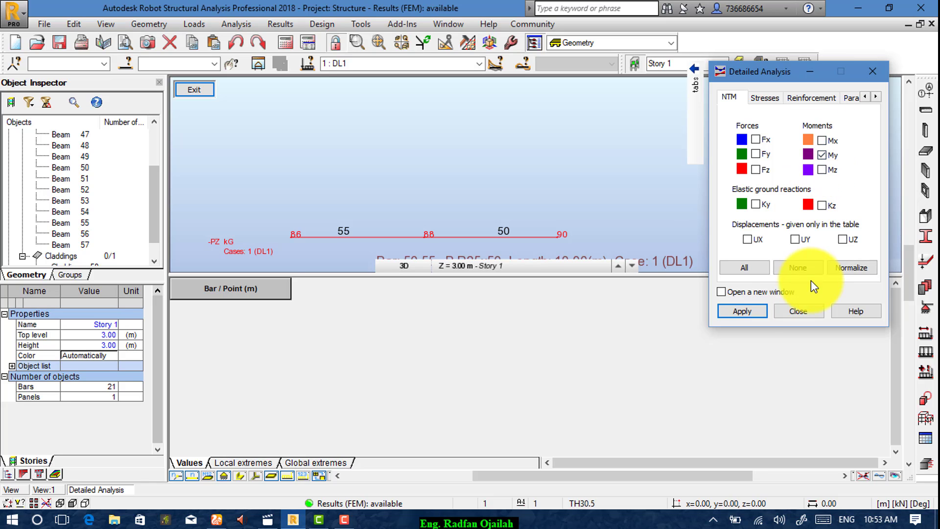
pyautogui.click(749, 310)
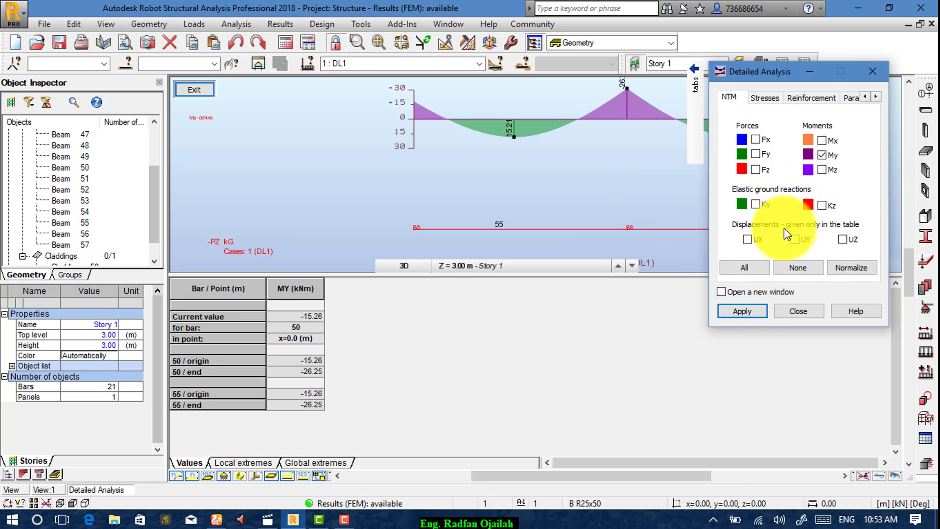
# Add the Fz and Fx force diagrams to the detailed analysis of beams 50 and 55, and leave the analysis.
pyautogui.click(756, 169)
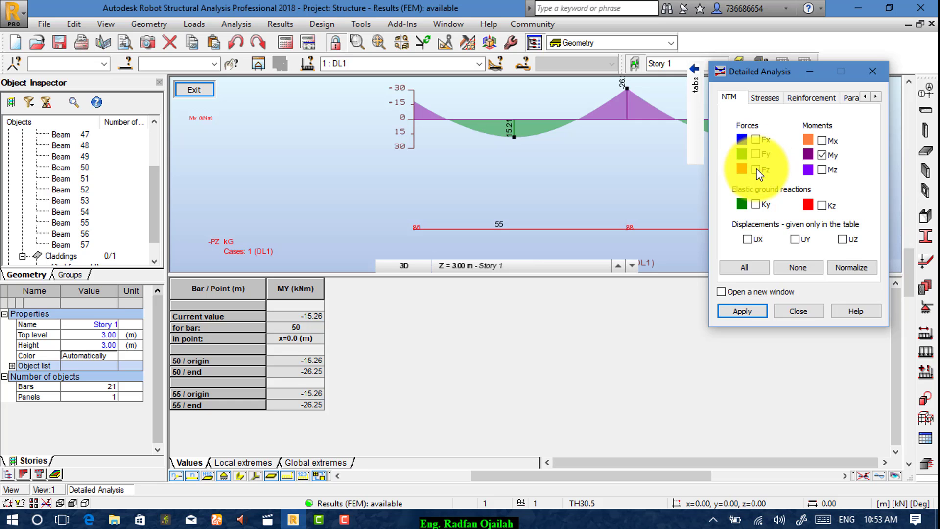
pyautogui.click(748, 309)
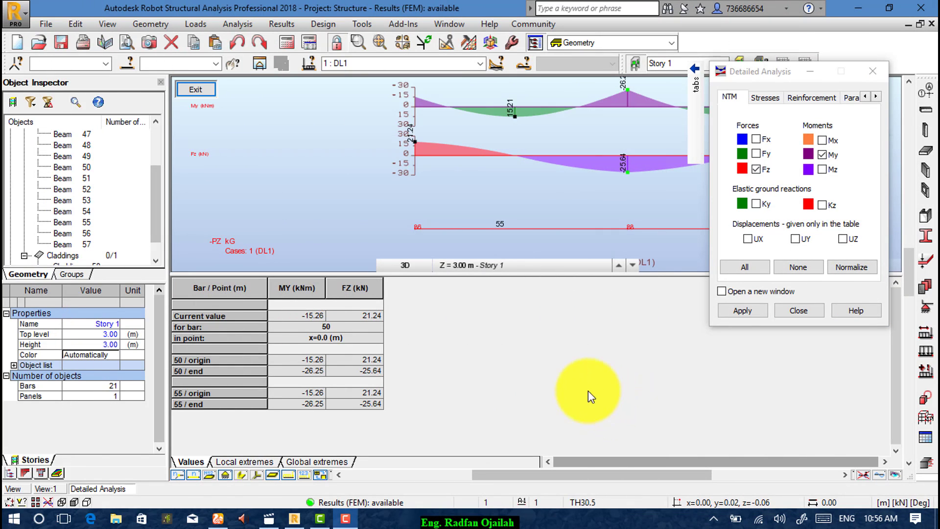
pyautogui.click(755, 139)
pyautogui.click(743, 309)
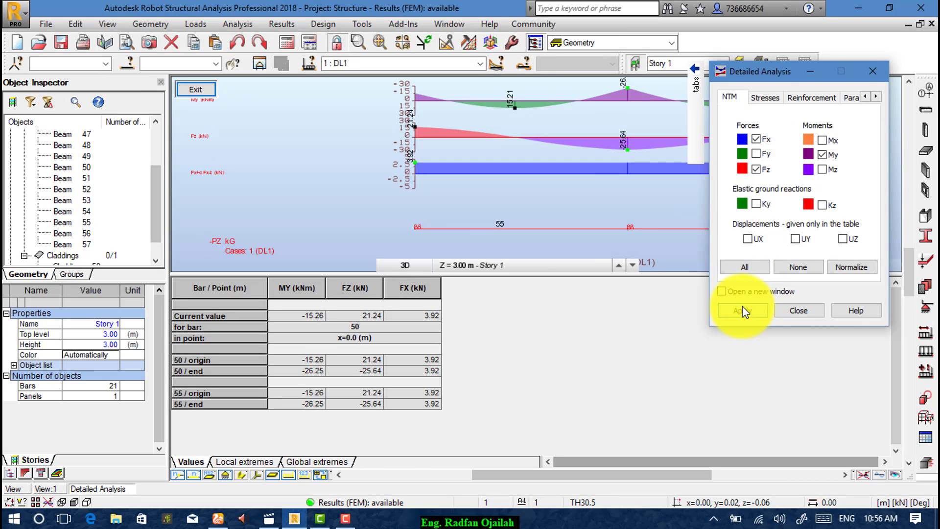
pyautogui.moveTo(760, 70); pyautogui.dragTo(689, 160)
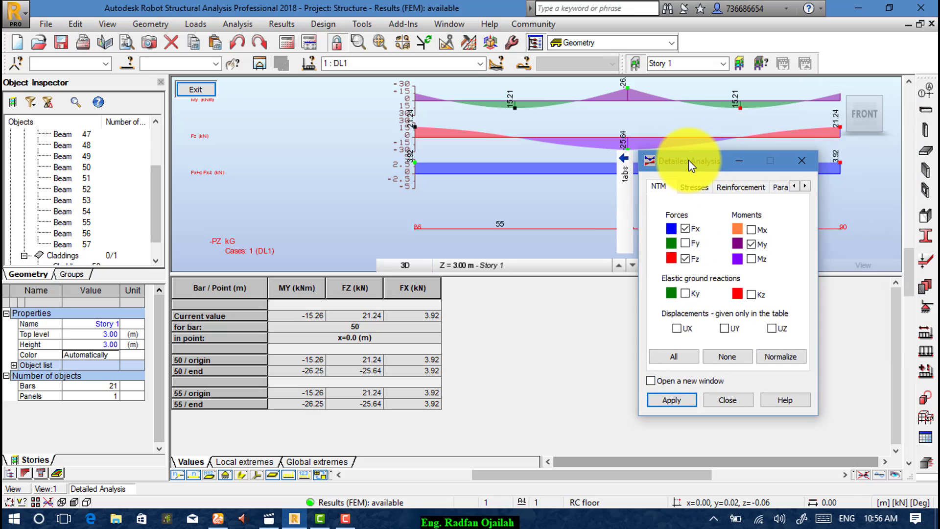
pyautogui.click(732, 402)
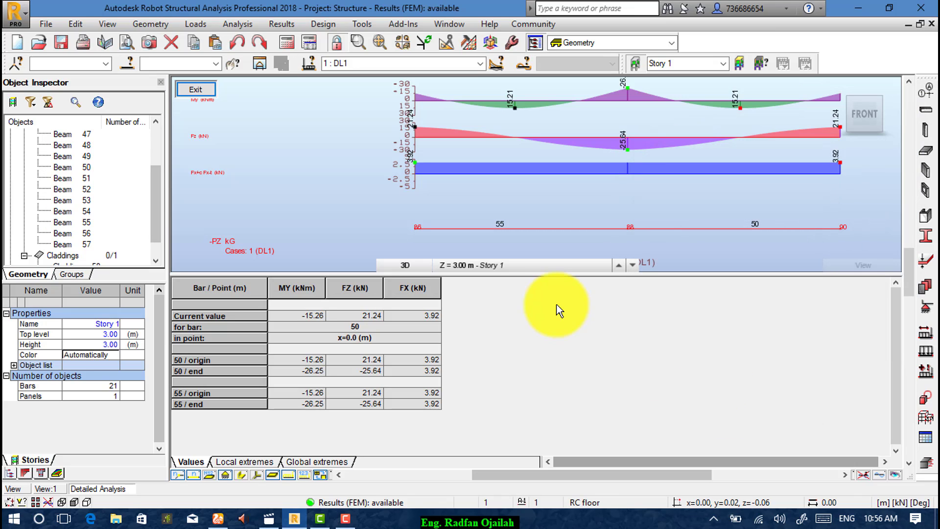
pyautogui.click(210, 93)
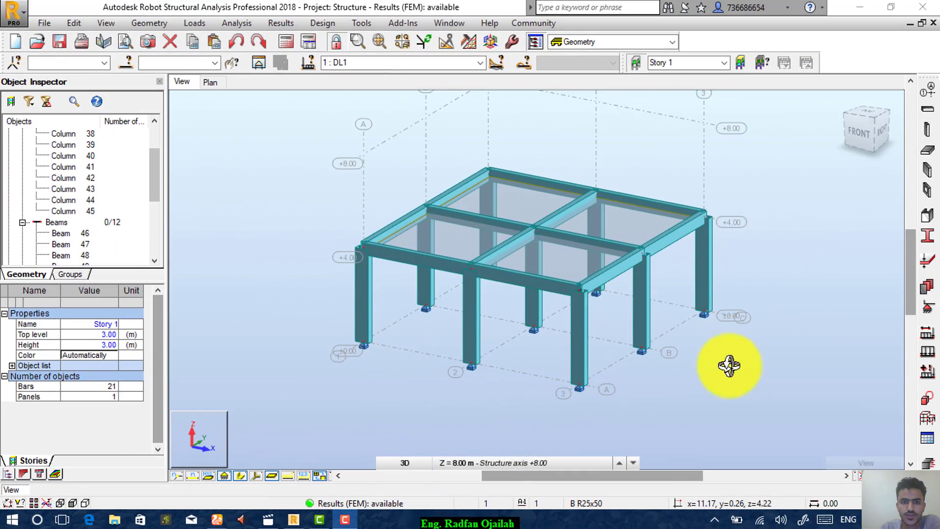
# Display the FZ support reactions with descriptions for DL1 in the front view, with the section shapes hidden.
pyautogui.click(290, 21)
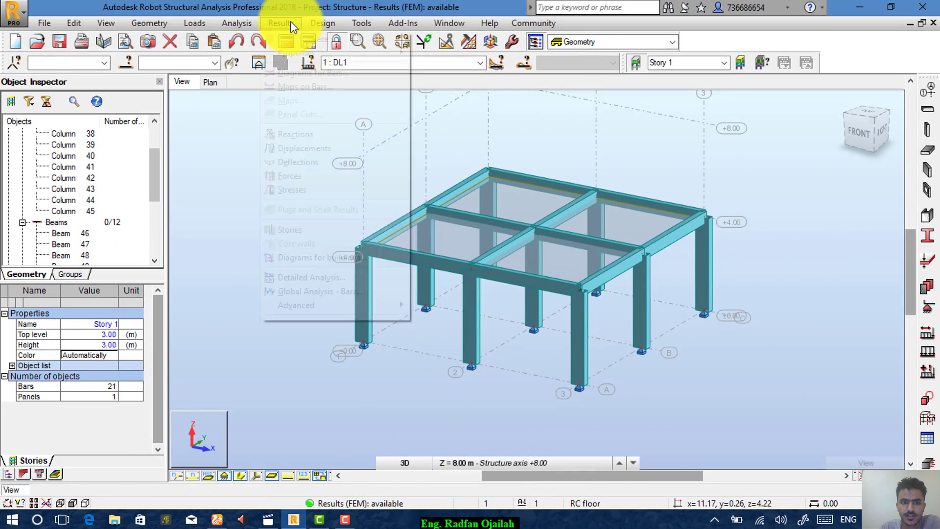
pyautogui.click(312, 70)
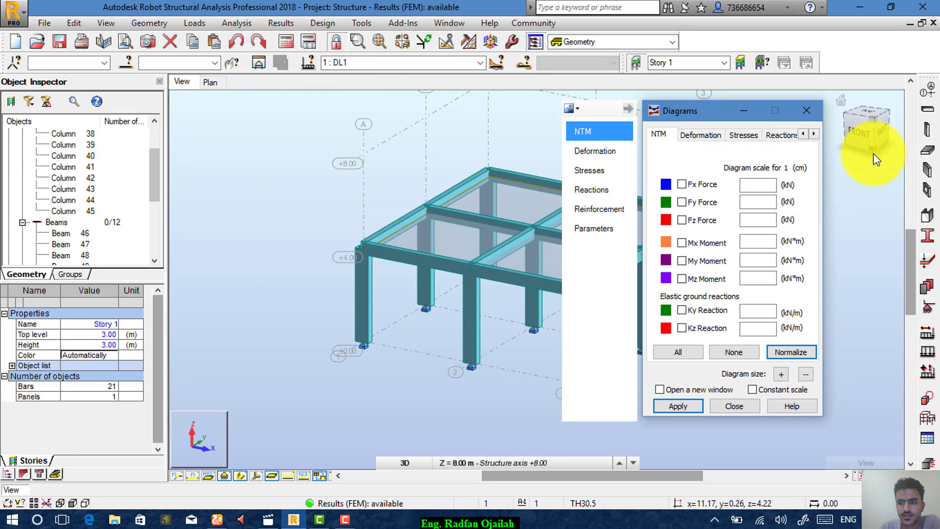
pyautogui.click(863, 138)
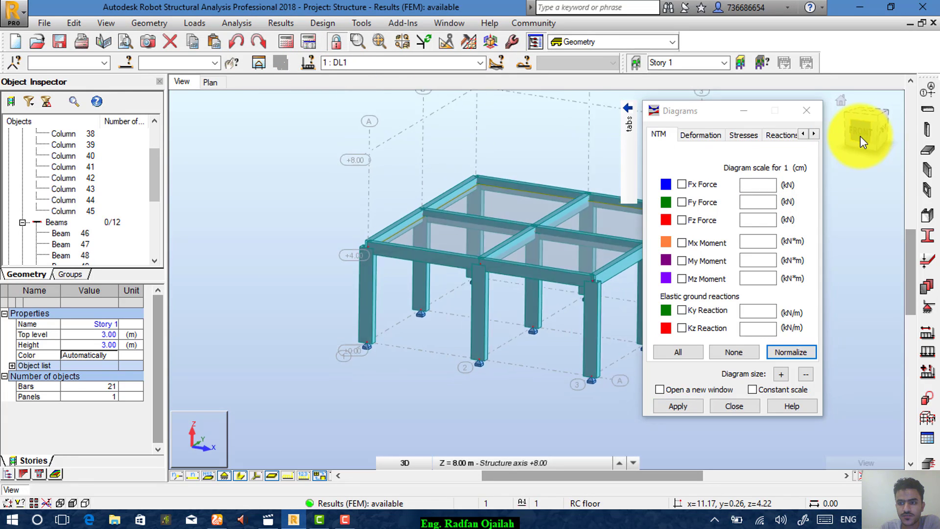
pyautogui.click(244, 476)
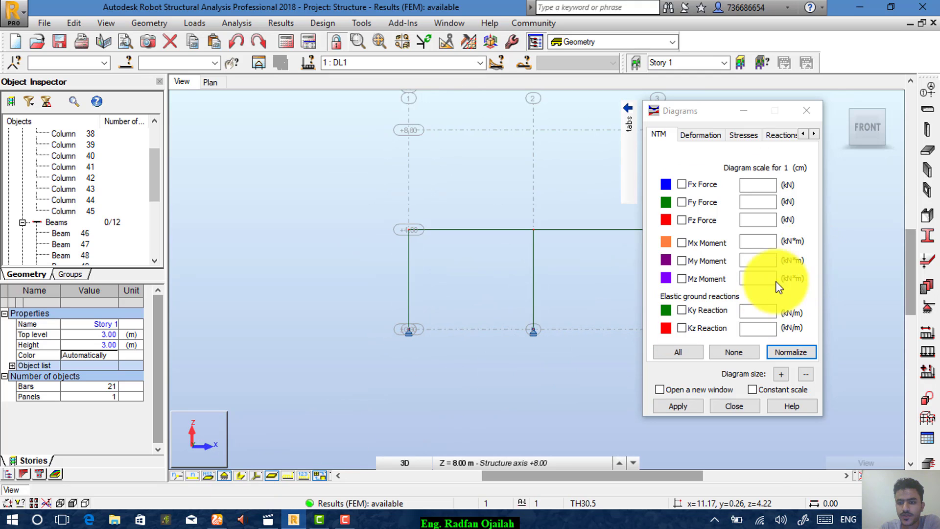
pyautogui.click(778, 133)
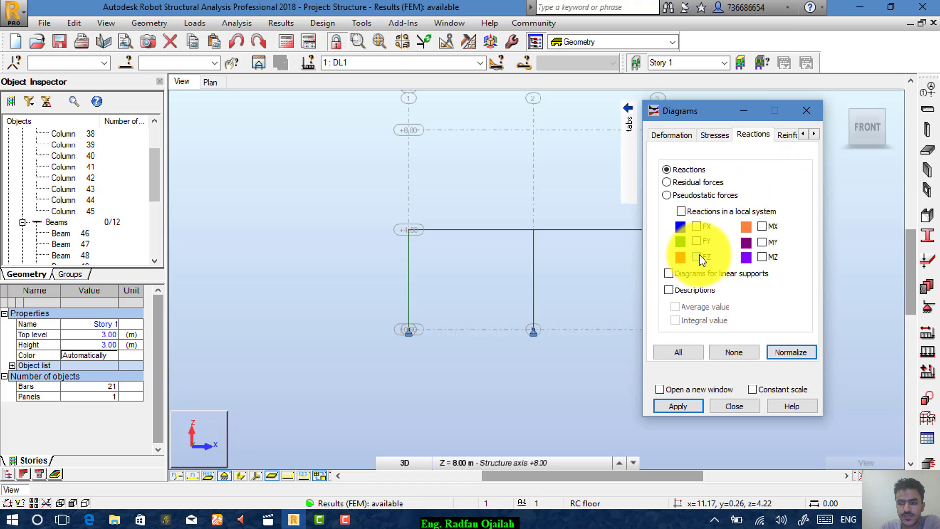
pyautogui.click(667, 291)
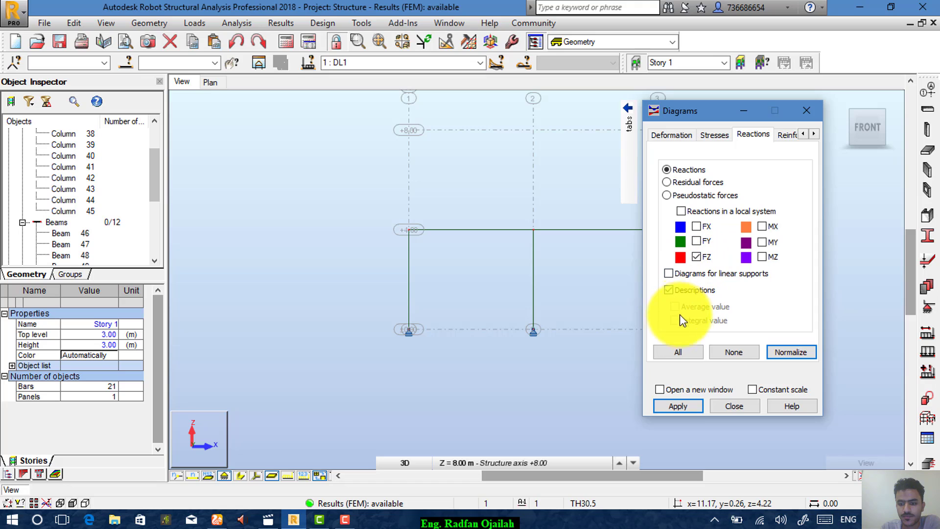
pyautogui.click(667, 404)
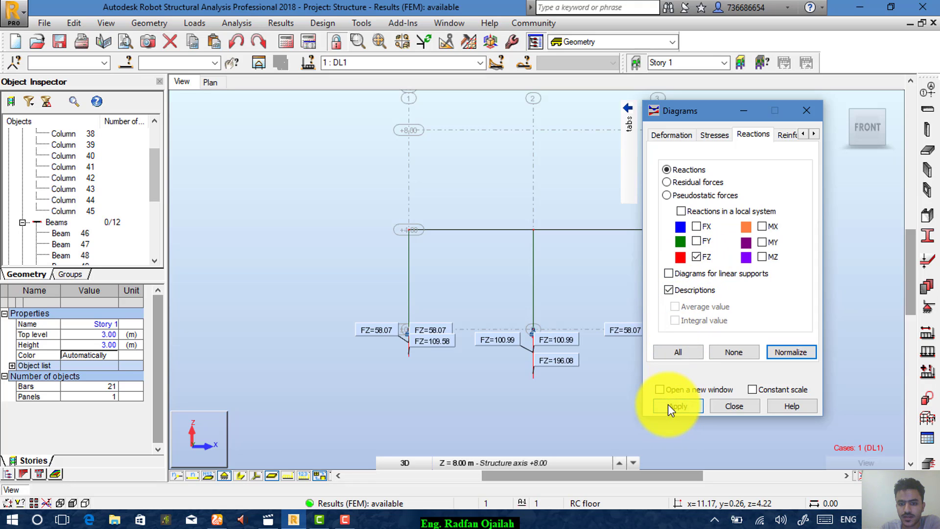
pyautogui.click(733, 409)
# Examine the FZ reactions at the column supports in the front view and in 3D.
pyautogui.scroll(3, 690, 377)
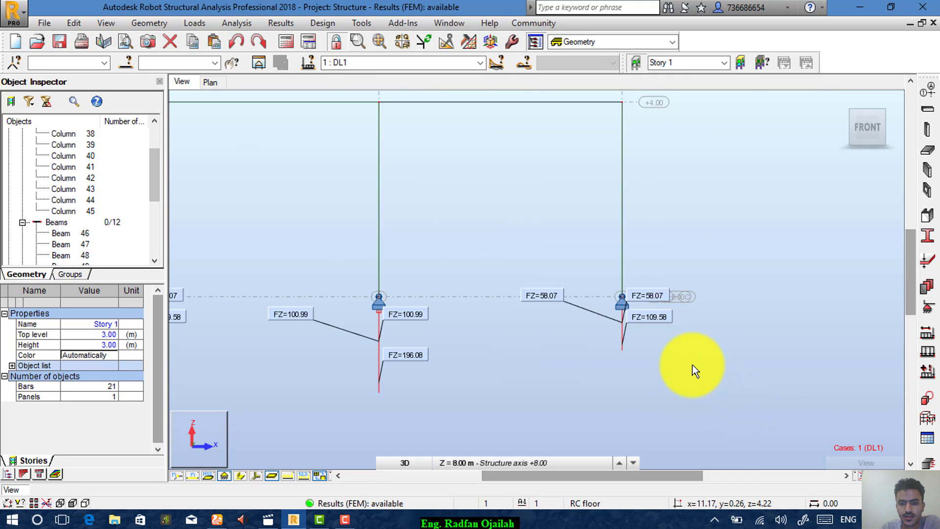
pyautogui.scroll(-3, 692, 365)
pyautogui.moveTo(844, 105); pyautogui.dragTo(736, 296)
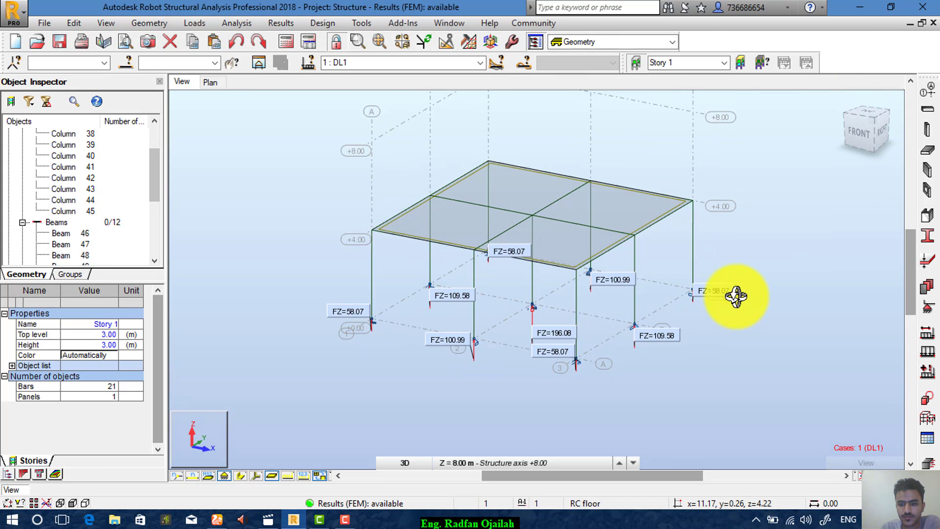
pyautogui.scroll(2, 651, 326)
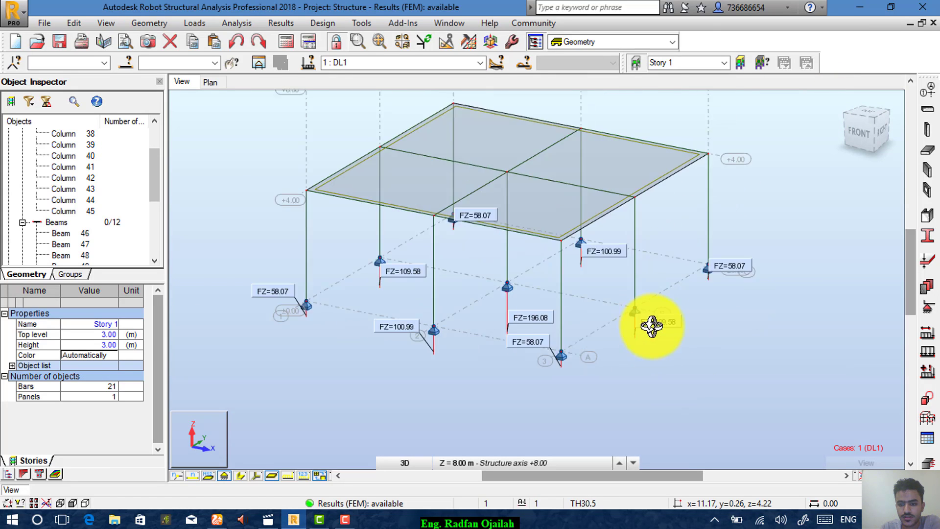
pyautogui.scroll(5, 734, 260)
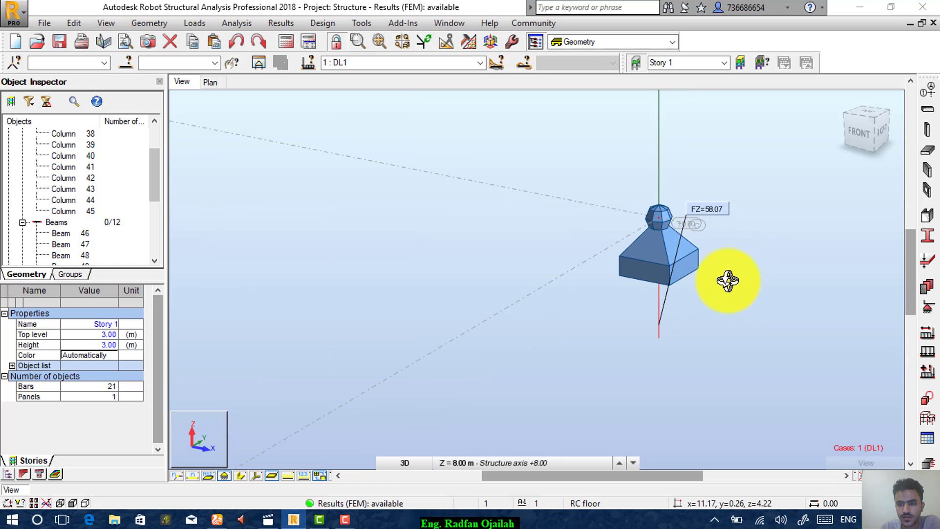
# Examine the FZ reaction at the corner column support up close and across all supports of the frame in 3D.
pyautogui.scroll(-1, 734, 228)
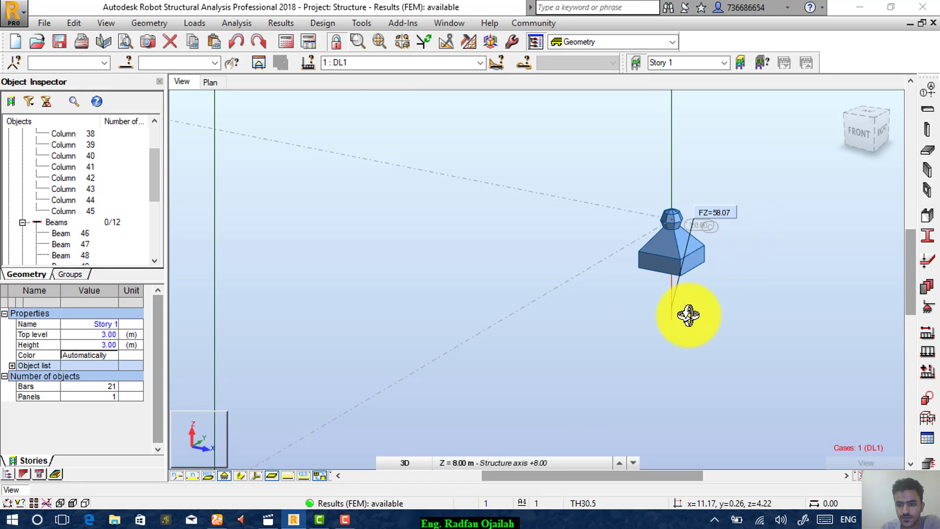
pyautogui.scroll(-3, 685, 303)
pyautogui.scroll(5, 705, 293)
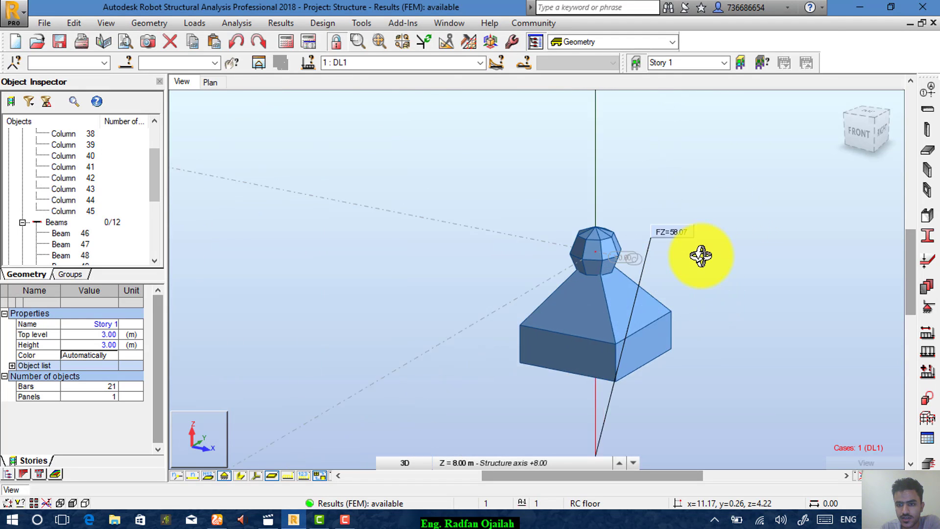
pyautogui.scroll(1, 700, 255)
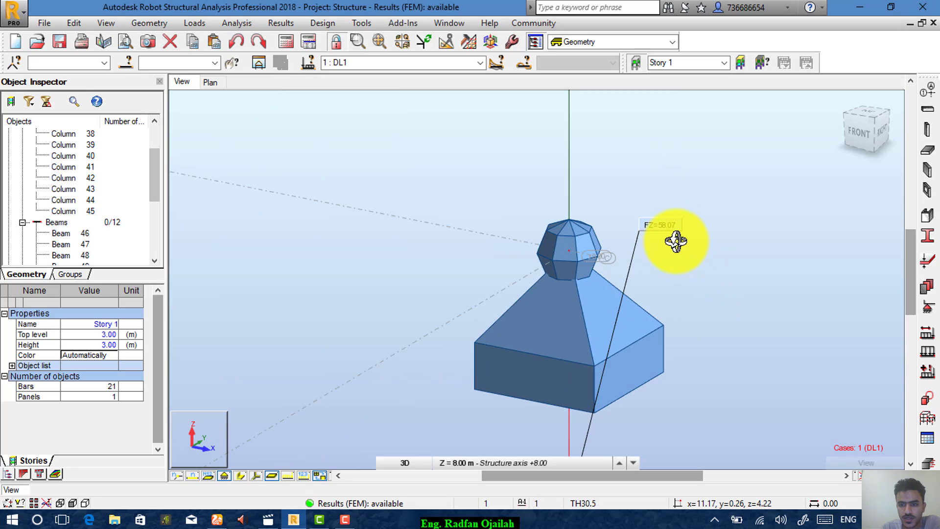
pyautogui.scroll(-2, 676, 242)
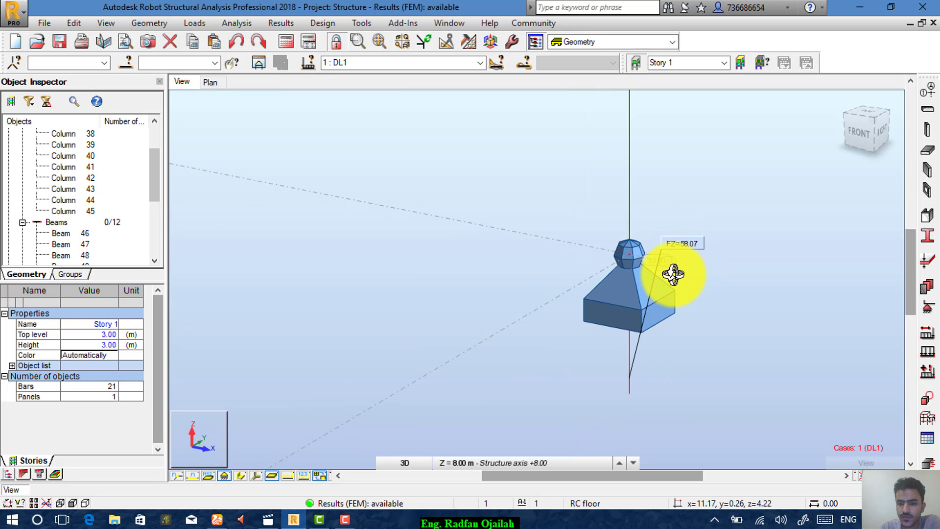
pyautogui.scroll(-2, 678, 266)
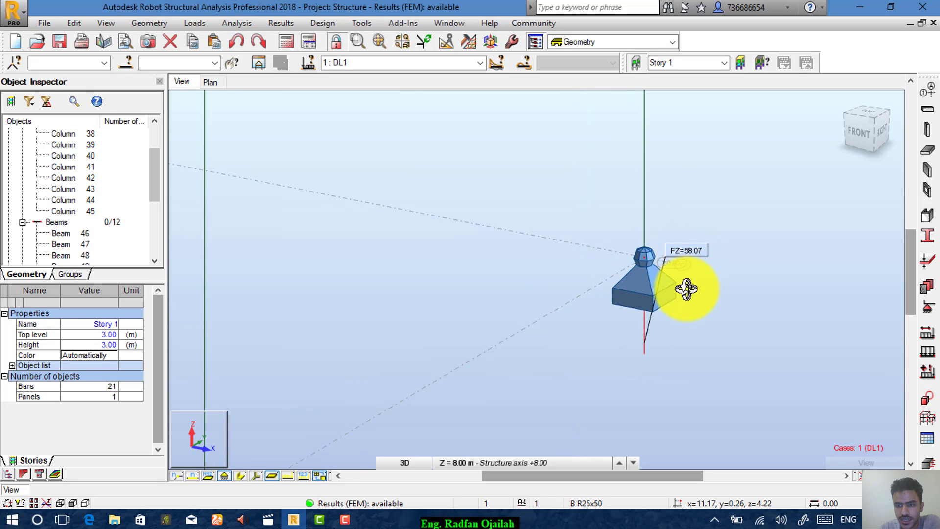
pyautogui.scroll(-2, 688, 247)
pyautogui.scroll(-1, 689, 245)
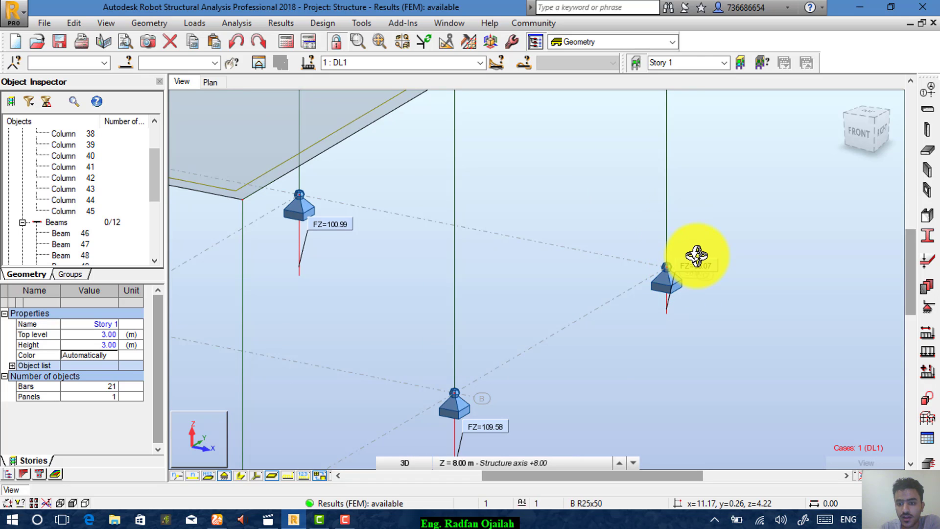
pyautogui.scroll(-3, 701, 258)
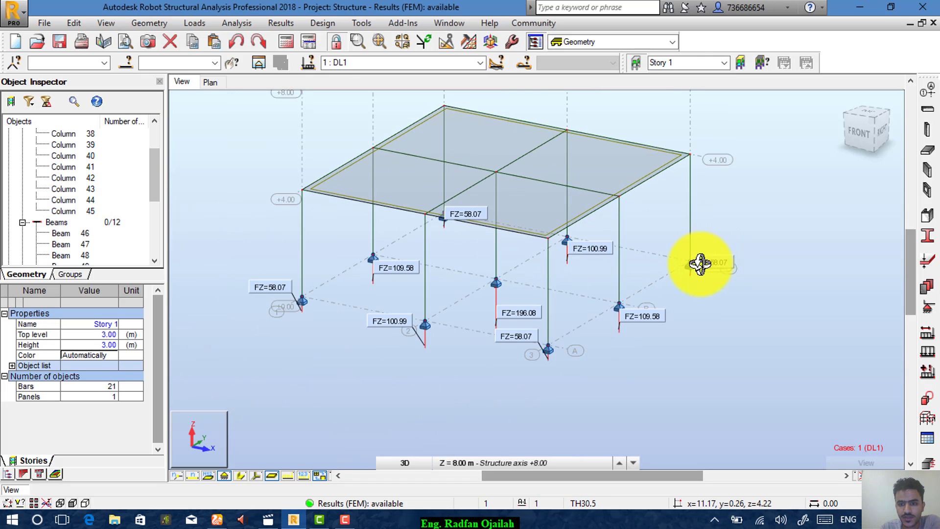
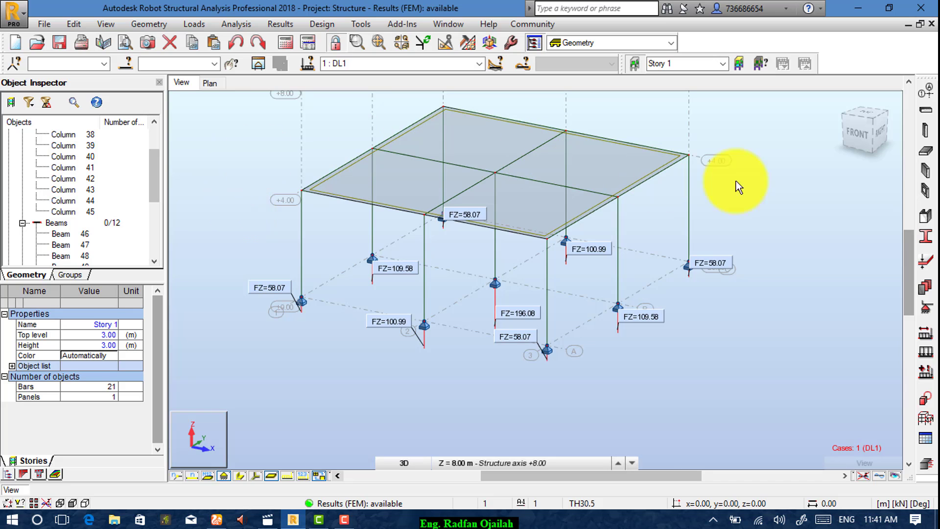
# Hide the reaction diagrams and display the section shapes and bar numbers on the frame.
pyautogui.click(868, 475)
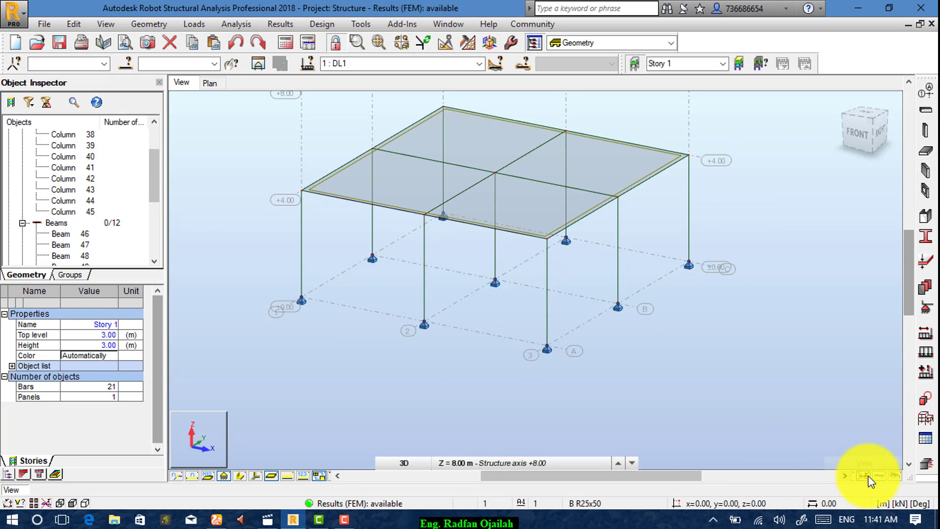
pyautogui.click(241, 474)
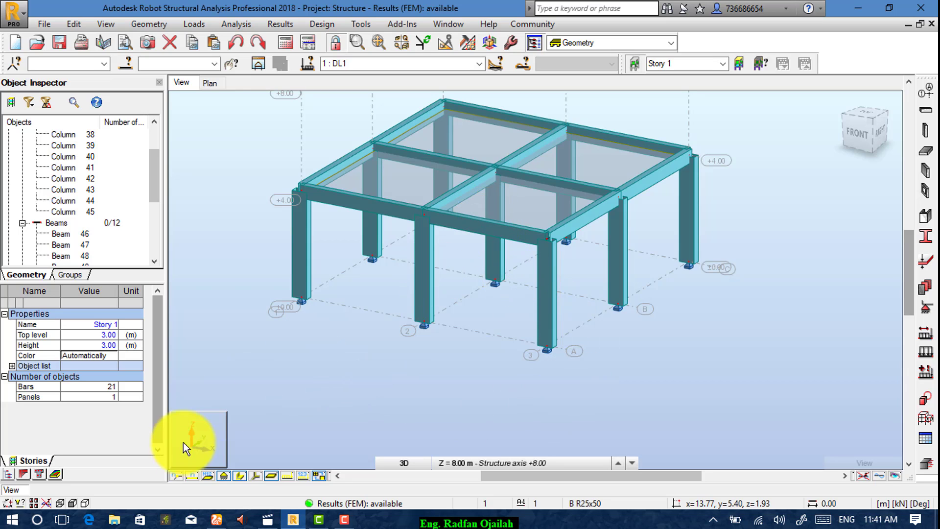
pyautogui.click(192, 474)
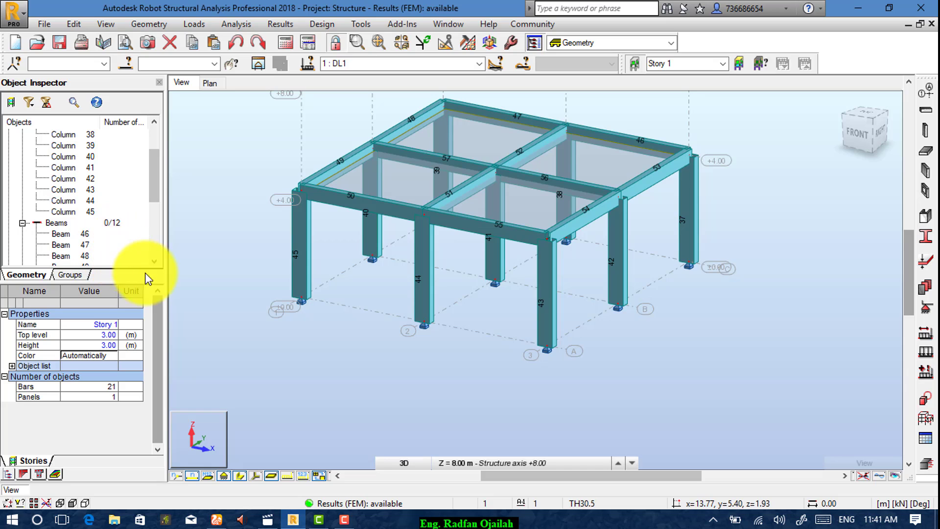
# Select beam 55 and isolate it in its own view.
pyautogui.scroll(-2, 153, 262)
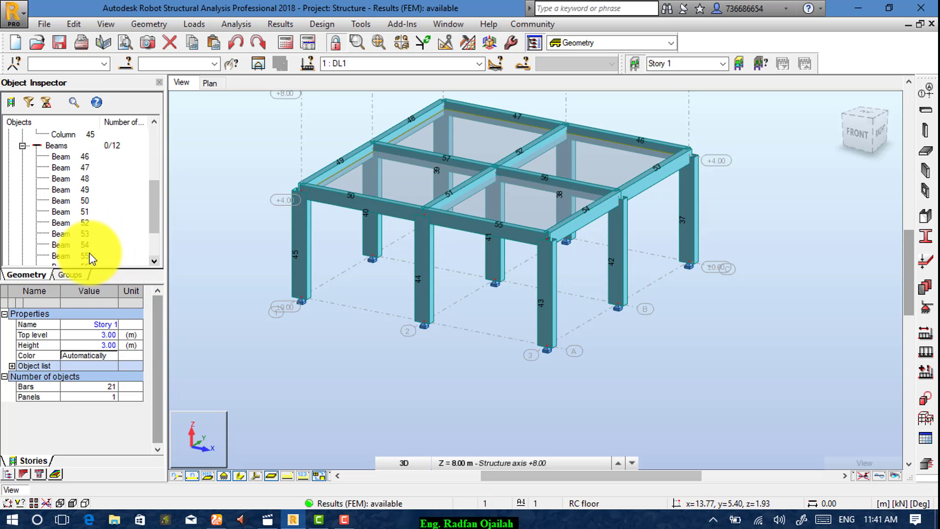
pyautogui.click(87, 252)
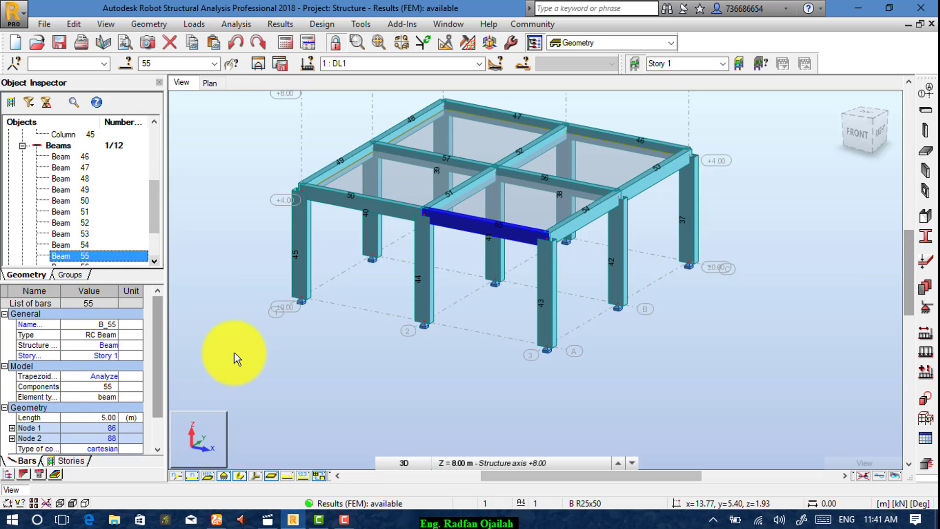
pyautogui.click(259, 71)
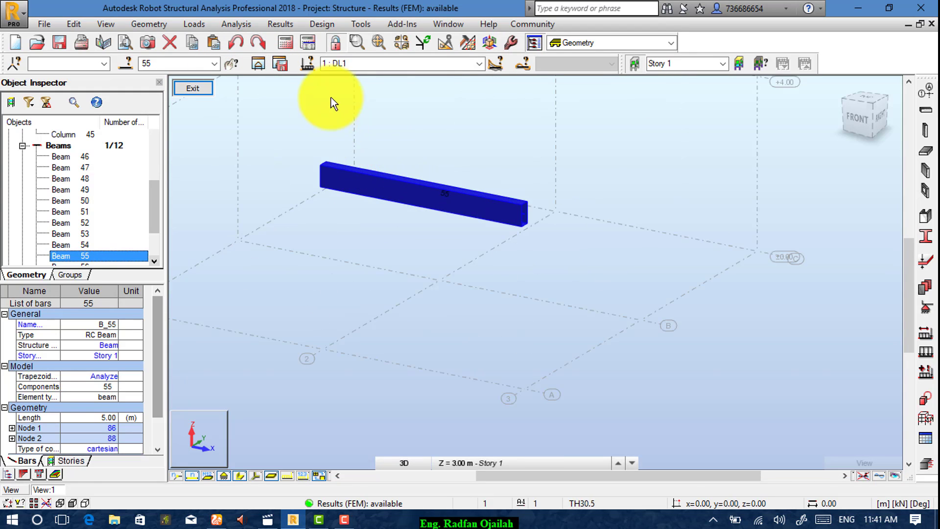
# Display the Bending - S max (My) stress diagram on beam 55 with its section shape hidden.
pyautogui.click(288, 25)
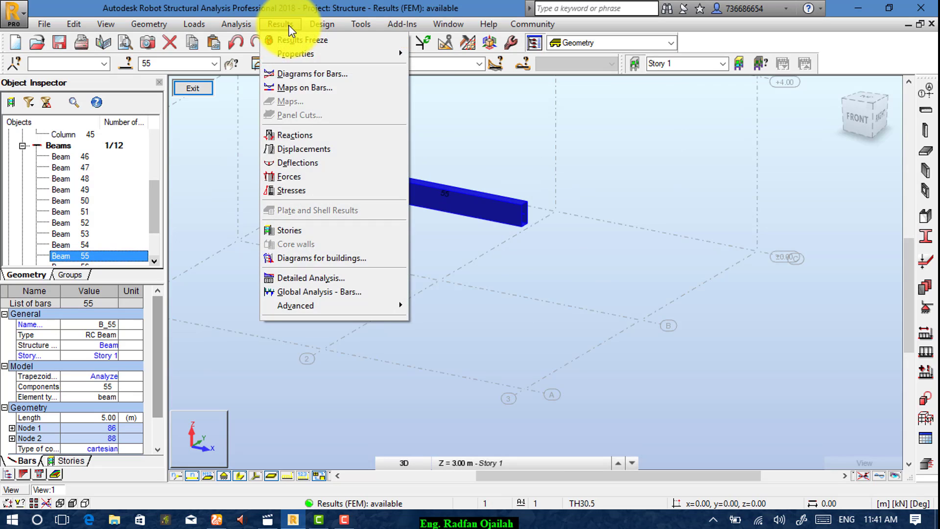
pyautogui.click(304, 73)
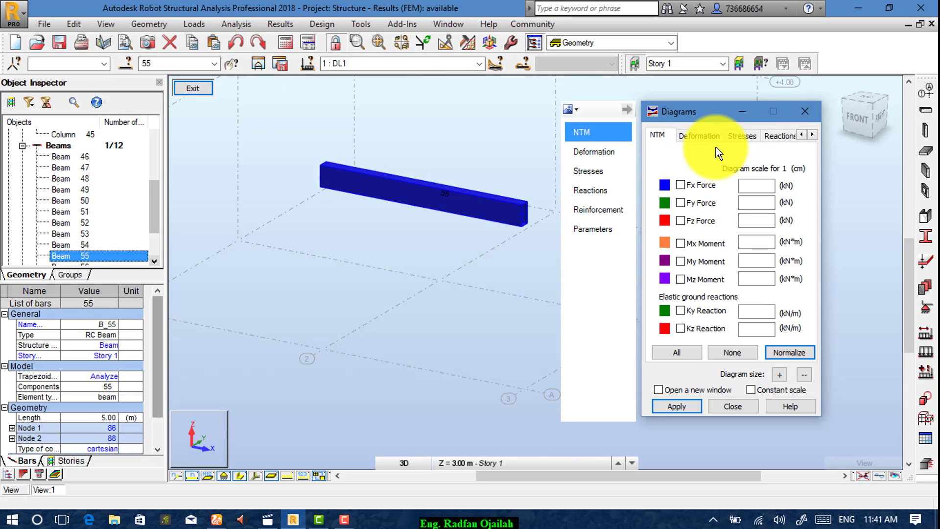
pyautogui.click(742, 134)
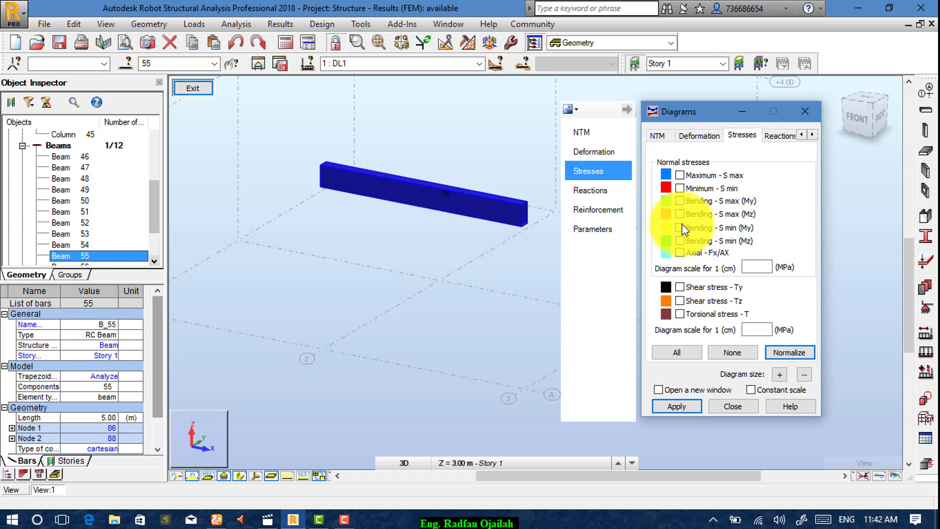
pyautogui.click(685, 201)
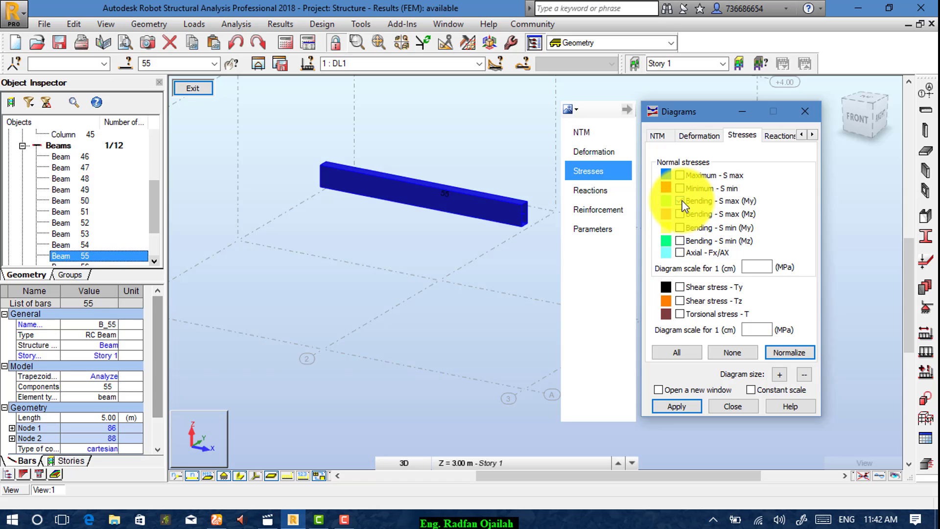
pyautogui.click(680, 405)
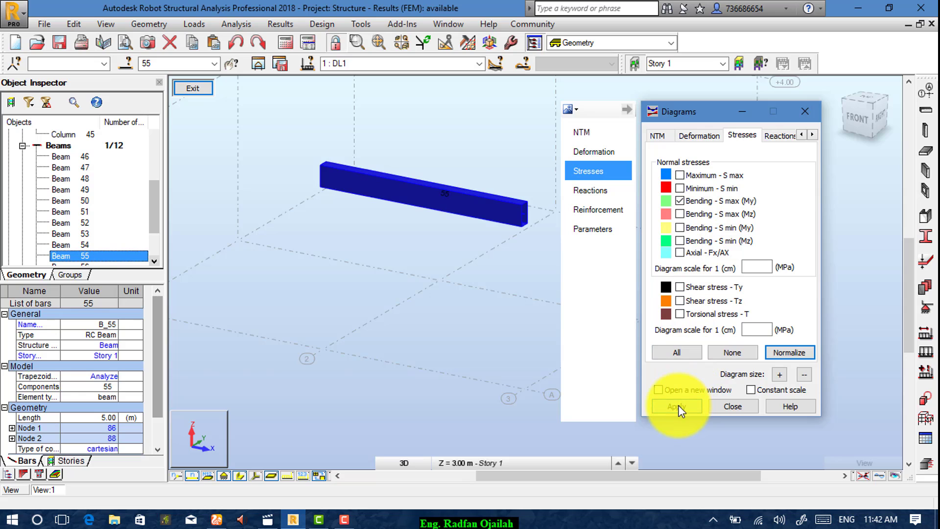
pyautogui.click(240, 475)
pyautogui.scroll(5, 401, 144)
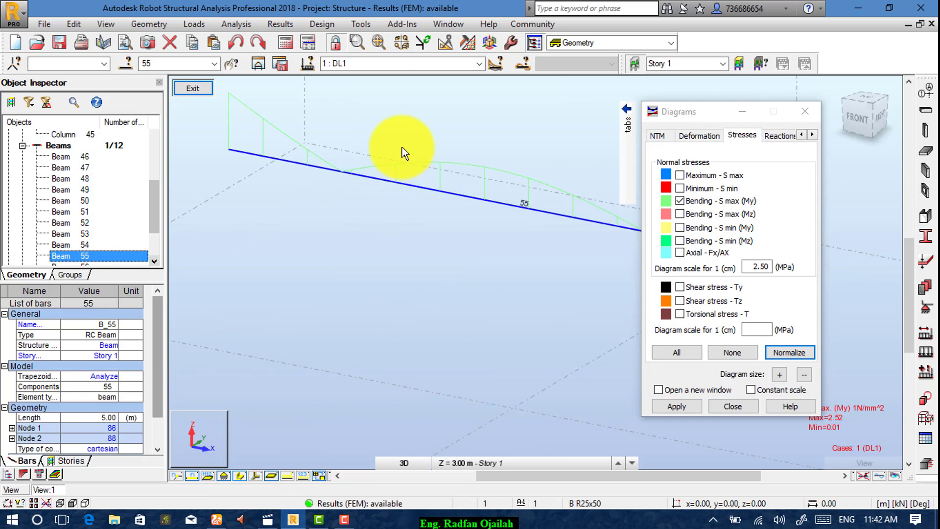
# View beam 55 from the front and enlarge its bending stress diagram to a scale of 0.75 MPa per 1 cm.
pyautogui.click(780, 375)
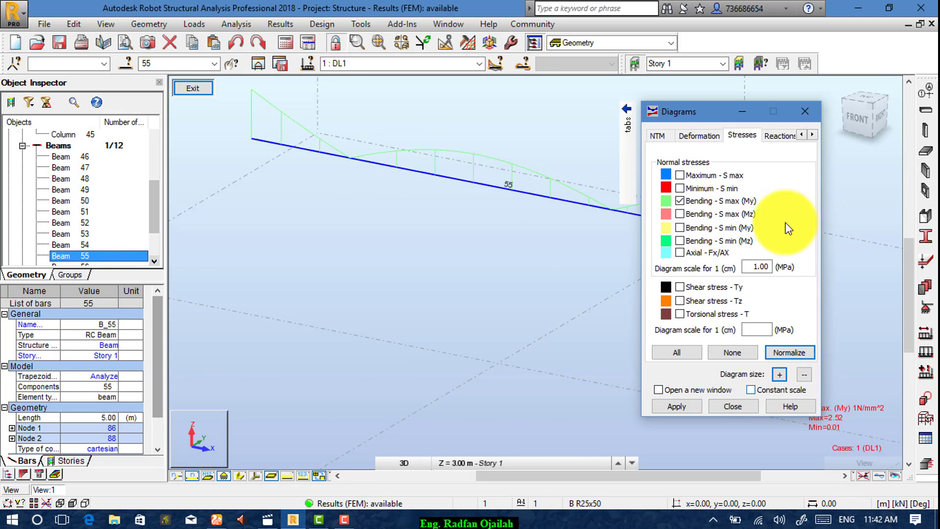
pyautogui.click(854, 110)
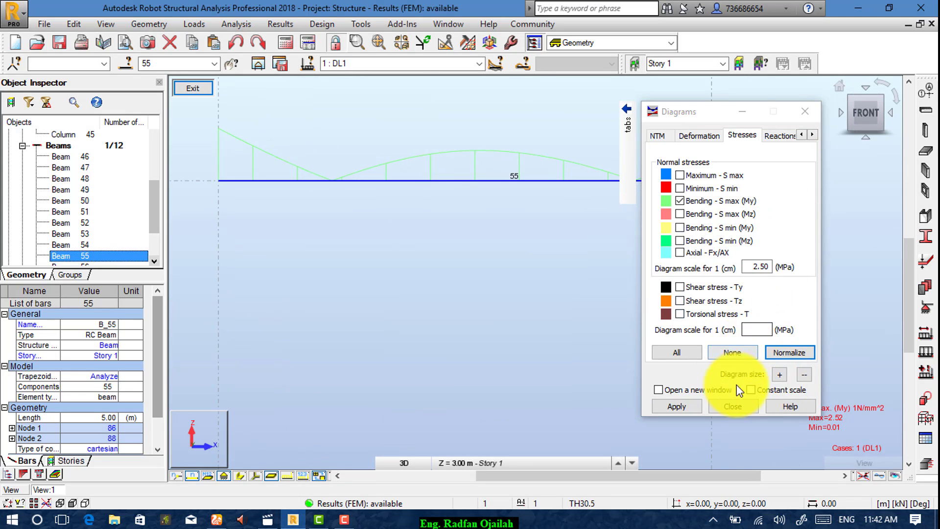
pyautogui.click(771, 375)
pyautogui.click(686, 406)
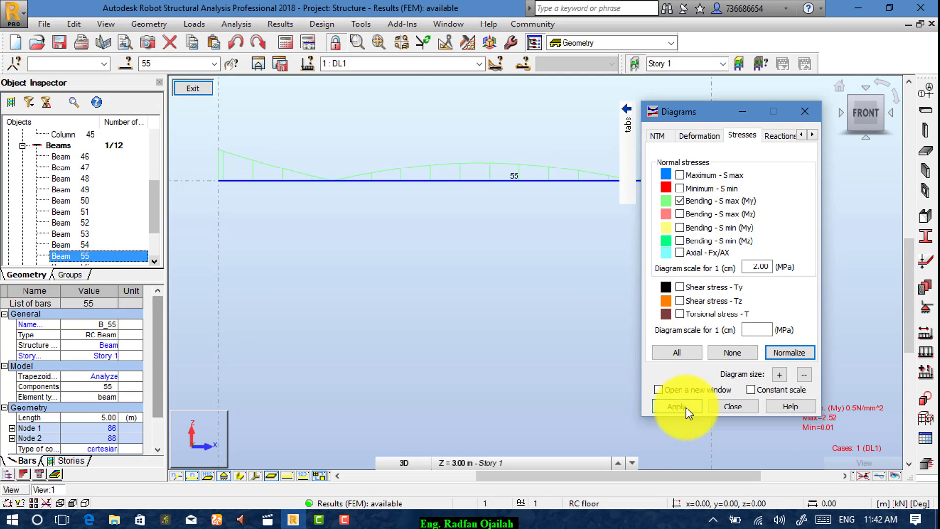
pyautogui.click(694, 407)
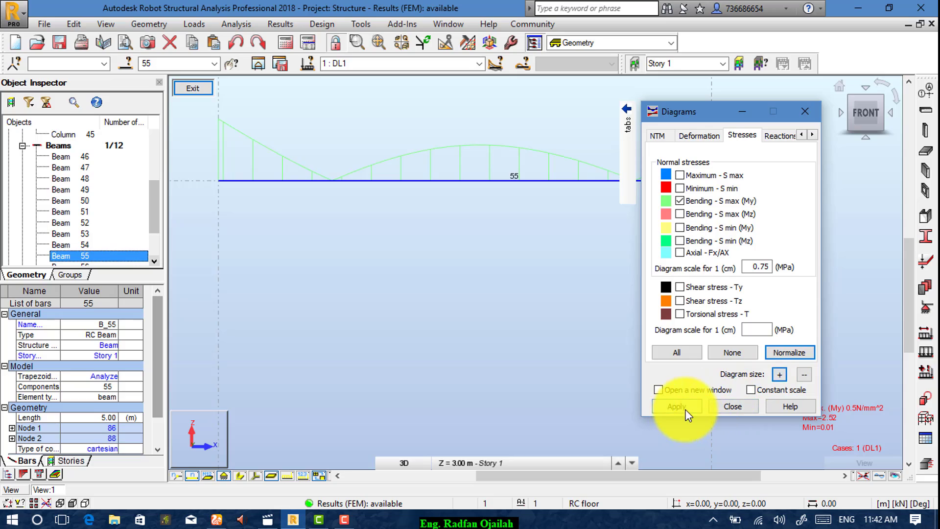
pyautogui.click(686, 407)
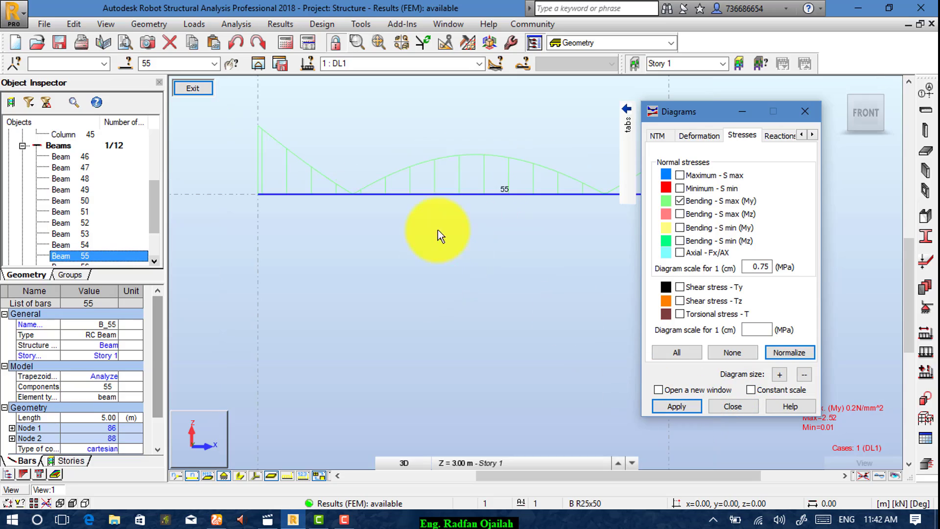
pyautogui.scroll(2, 461, 123)
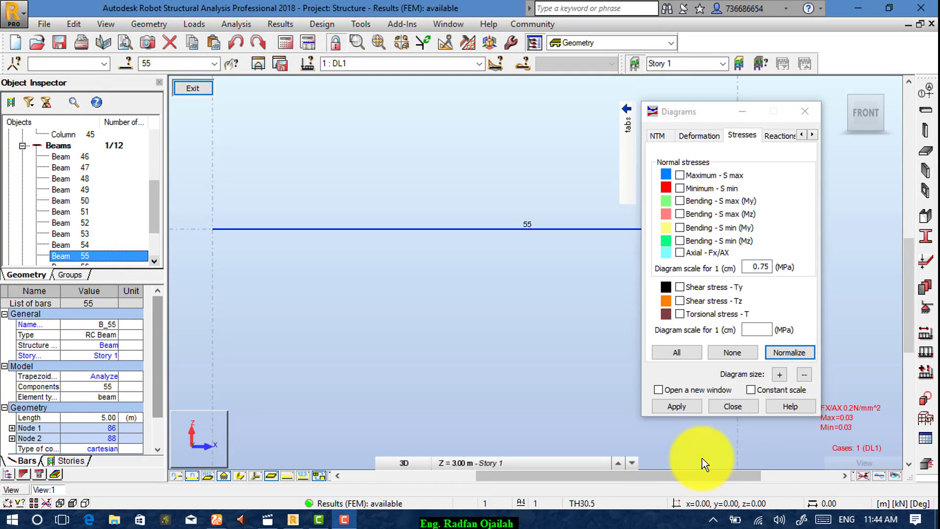
# Close the diagram settings, leave the isolated view of beam 55, and show the section shapes on the whole frame with nothing selected.
pyautogui.click(731, 405)
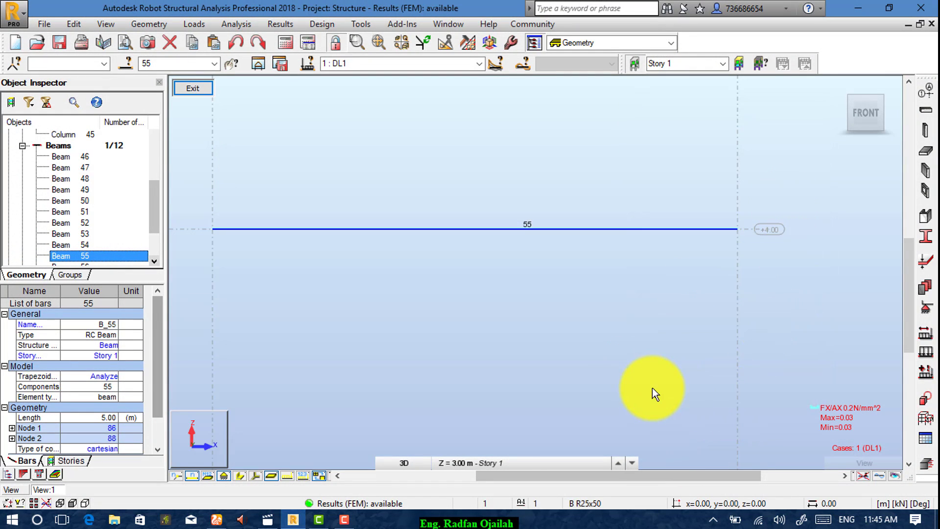
pyautogui.click(209, 91)
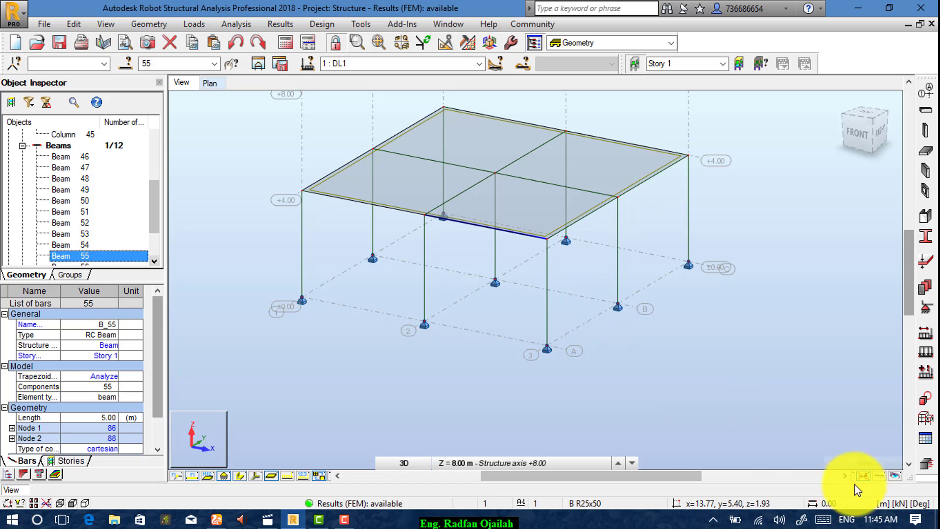
pyautogui.click(245, 475)
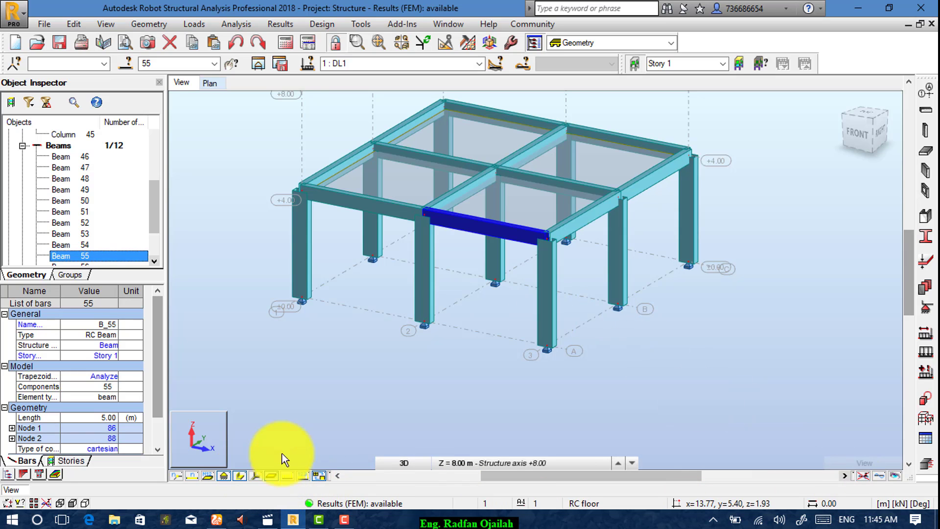
pyautogui.click(284, 211)
# Open the results tables of support reactions and bar forces for DL1, and look through the bar forces.
pyautogui.click(266, 27)
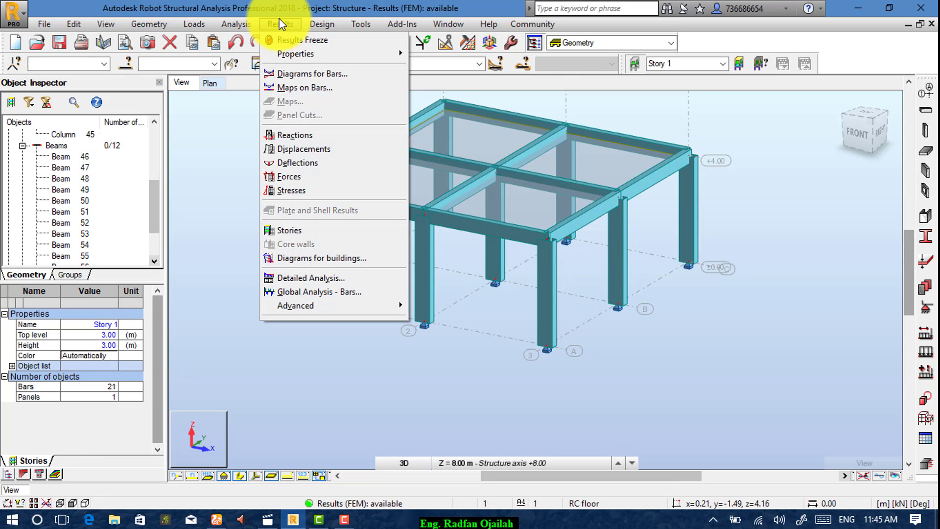
pyautogui.click(310, 137)
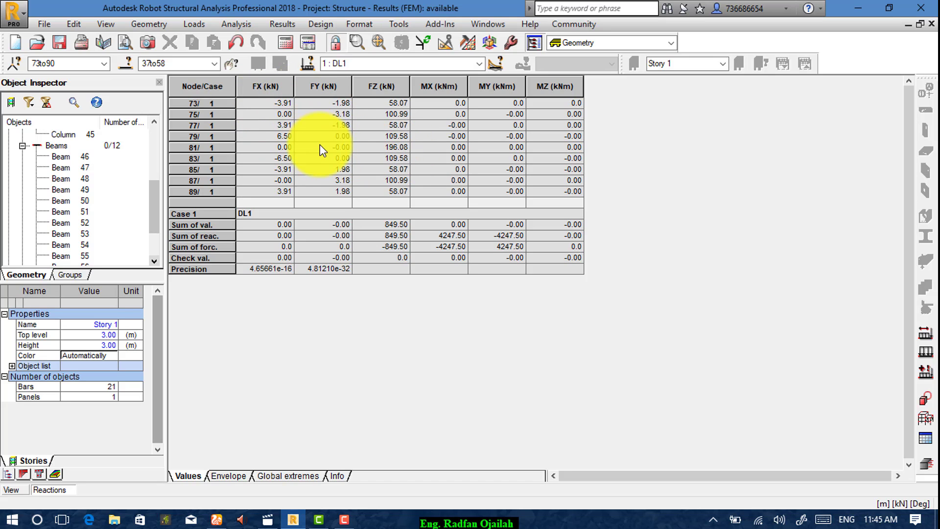
pyautogui.click(281, 24)
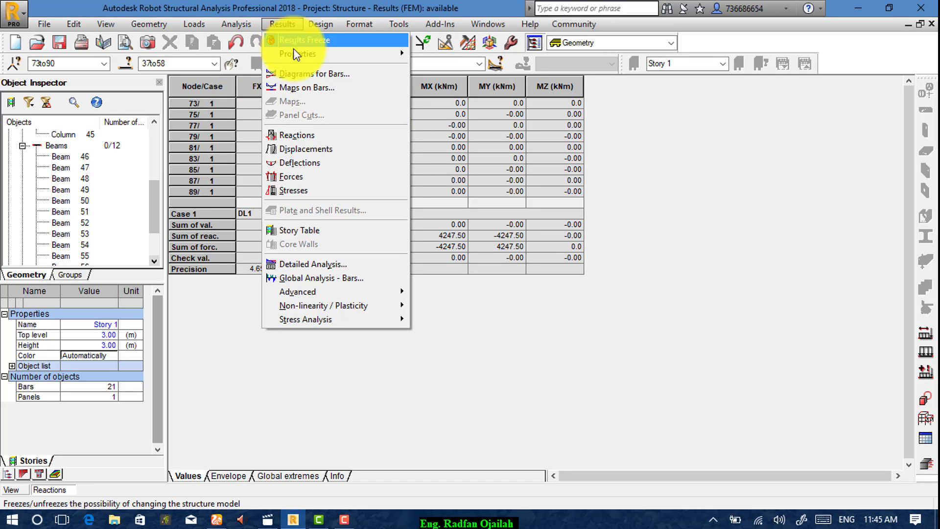
pyautogui.click(325, 177)
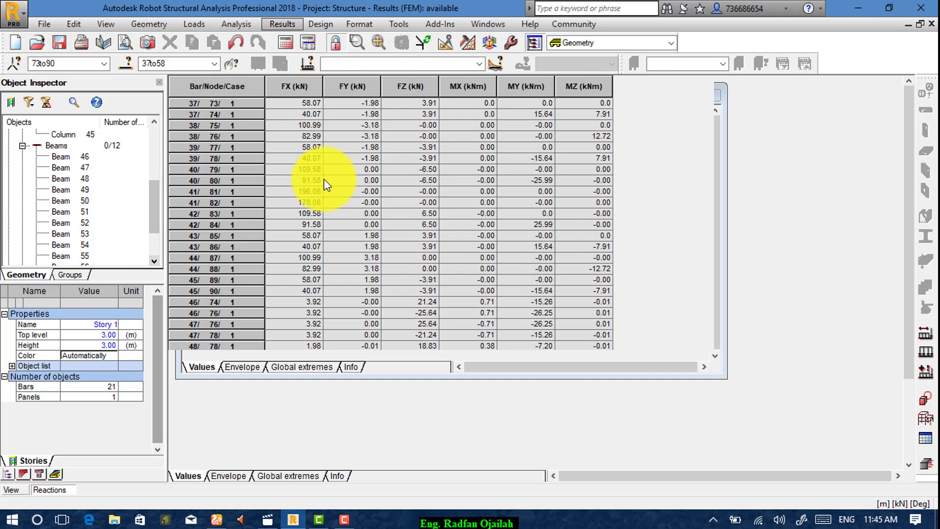
pyautogui.scroll(-1, 331, 186)
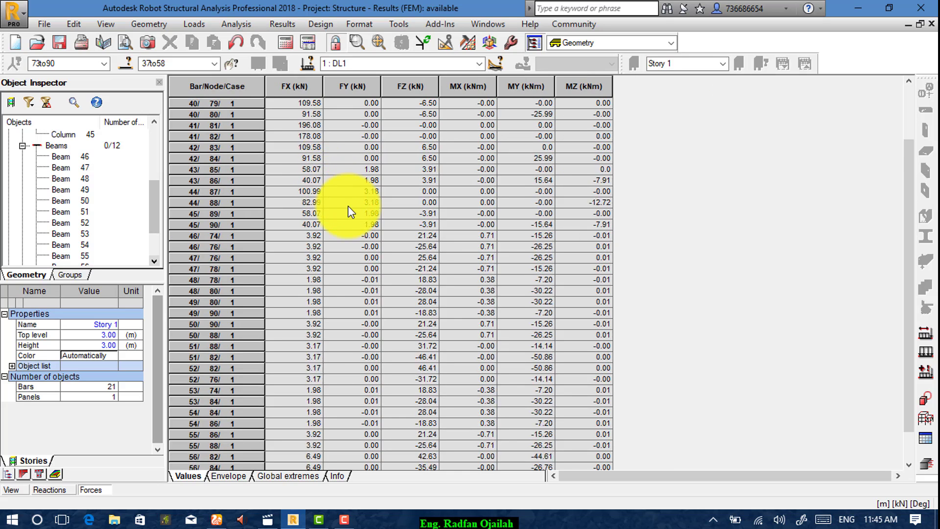
pyautogui.scroll(1, 349, 205)
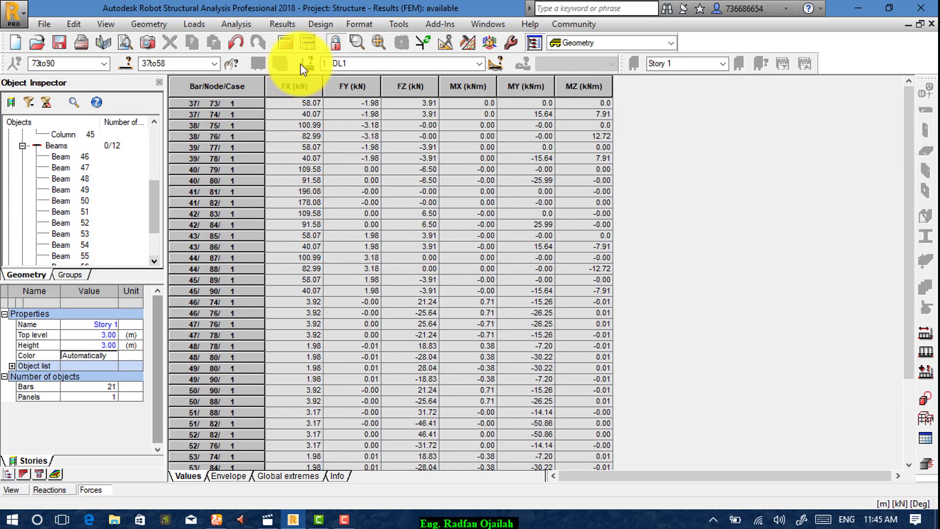
# Open the results table of bar stresses for DL1 and look through its values.
pyautogui.click(289, 27)
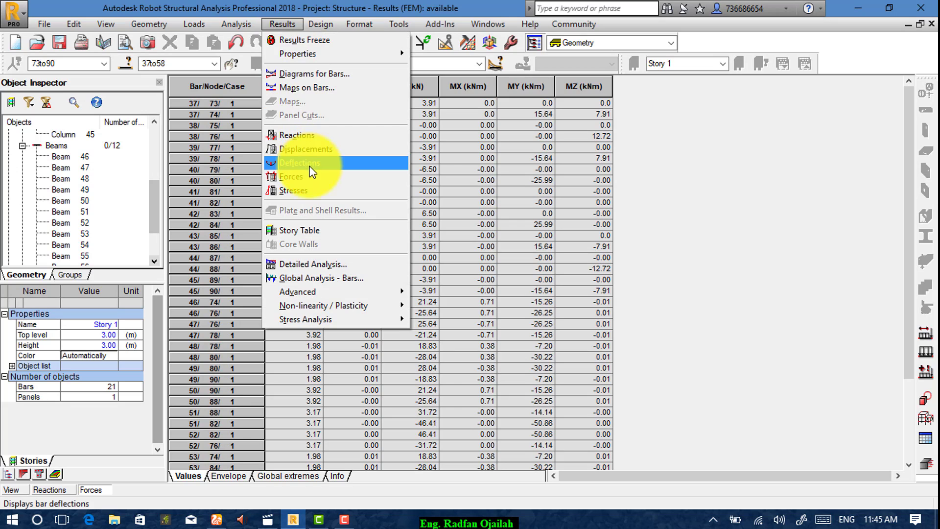
pyautogui.click(304, 190)
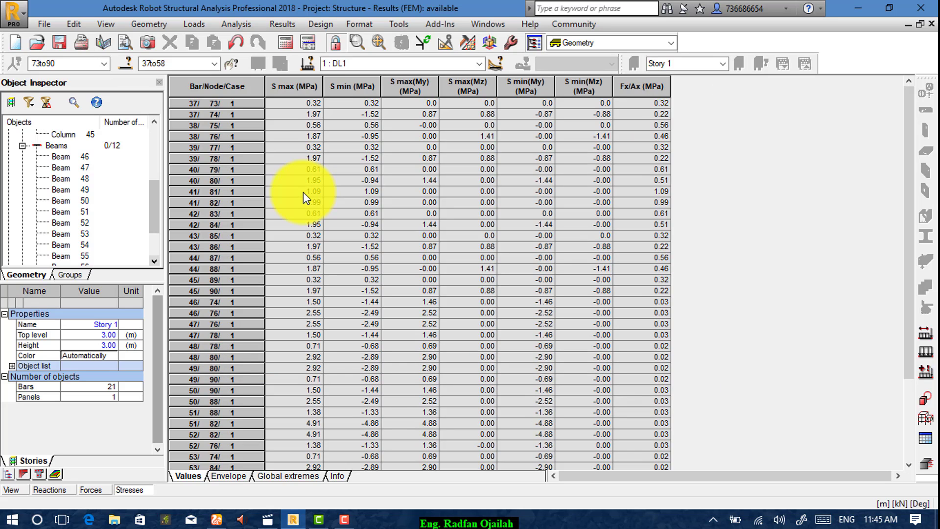
pyautogui.scroll(-3, 304, 190)
pyautogui.scroll(3, 304, 190)
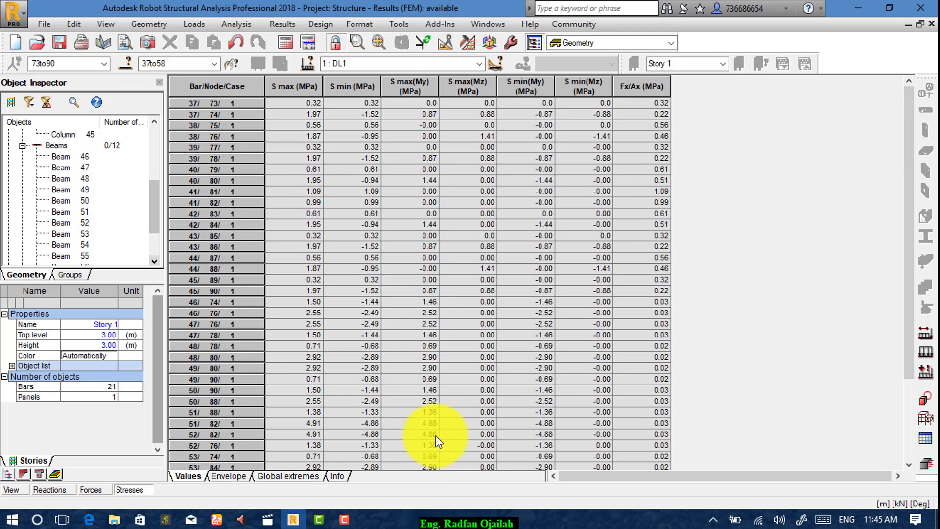
pyautogui.click(344, 519)
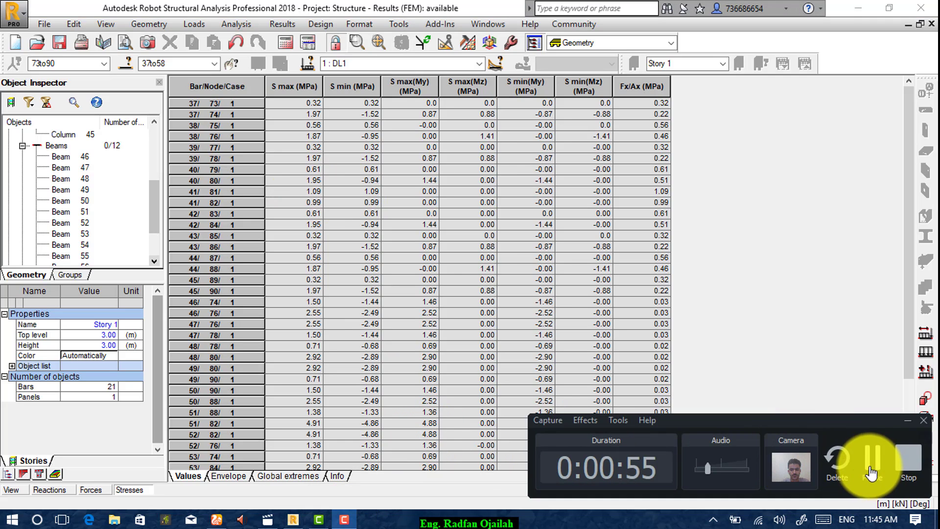
pyautogui.click(870, 472)
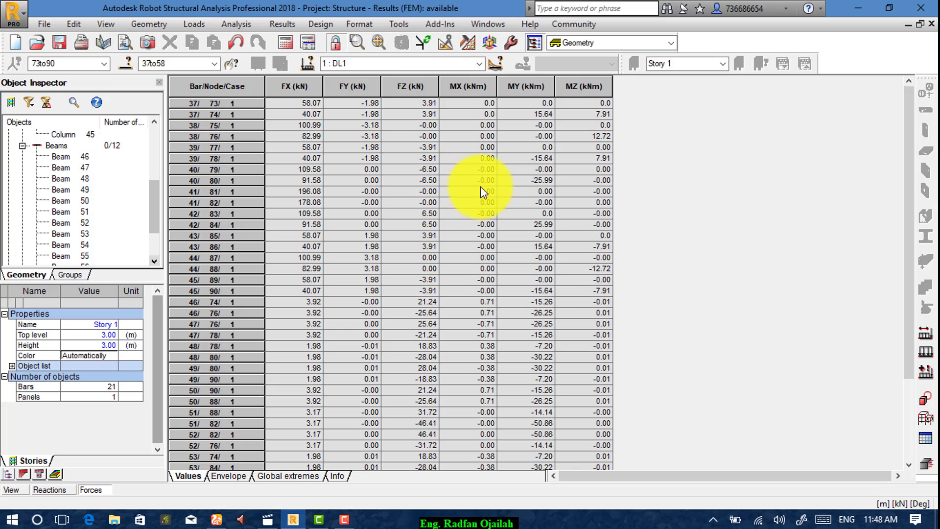
# Close the forces and reactions tables to return to the 3D view of the frame.
pyautogui.click(931, 24)
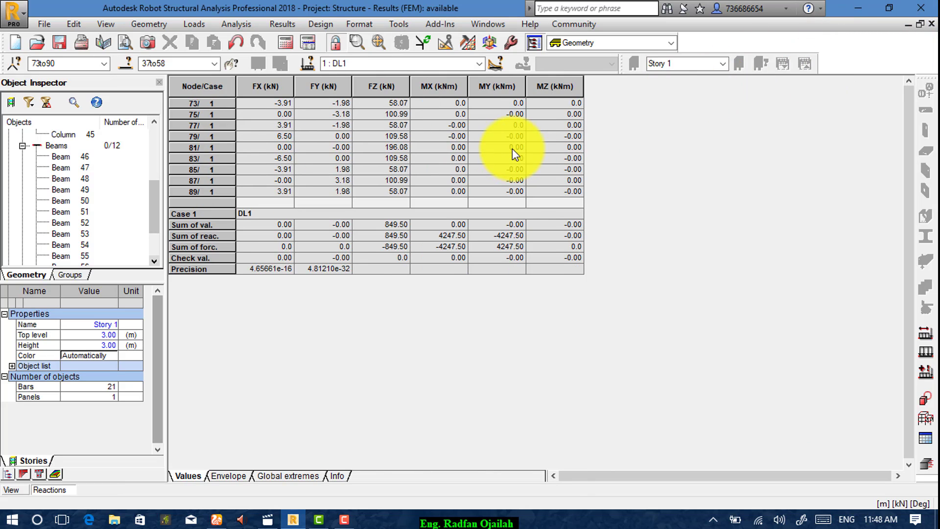
pyautogui.click(931, 24)
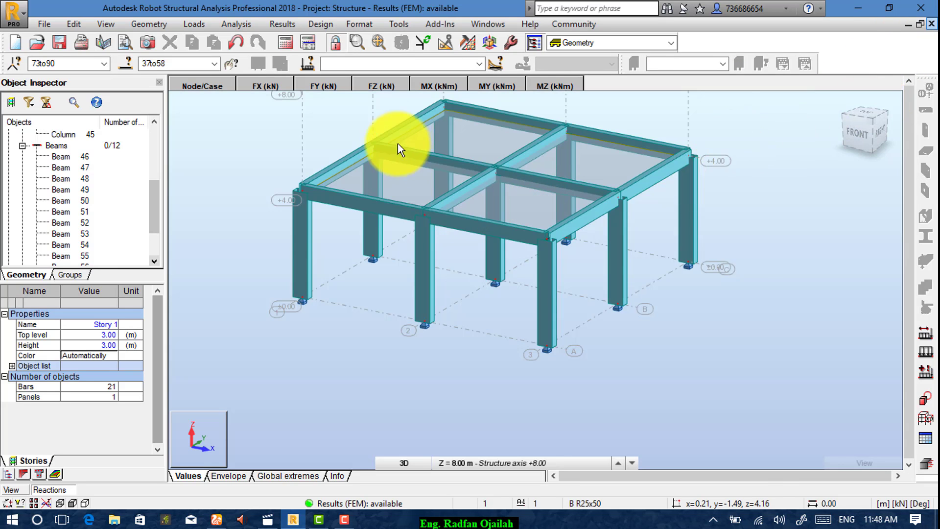
pyautogui.scroll(-1, 416, 108)
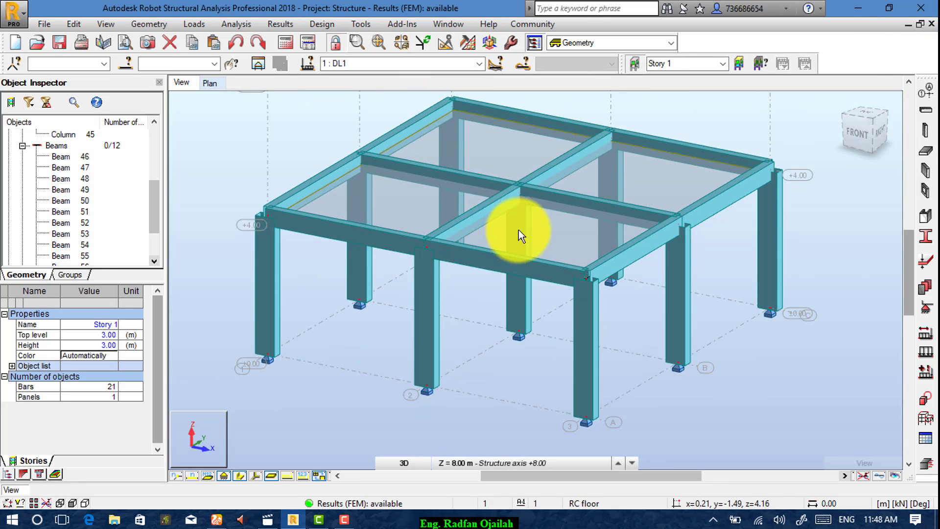
# Select beam 55 and open a Forces results table filtered to the current selection.
pyautogui.click(84, 256)
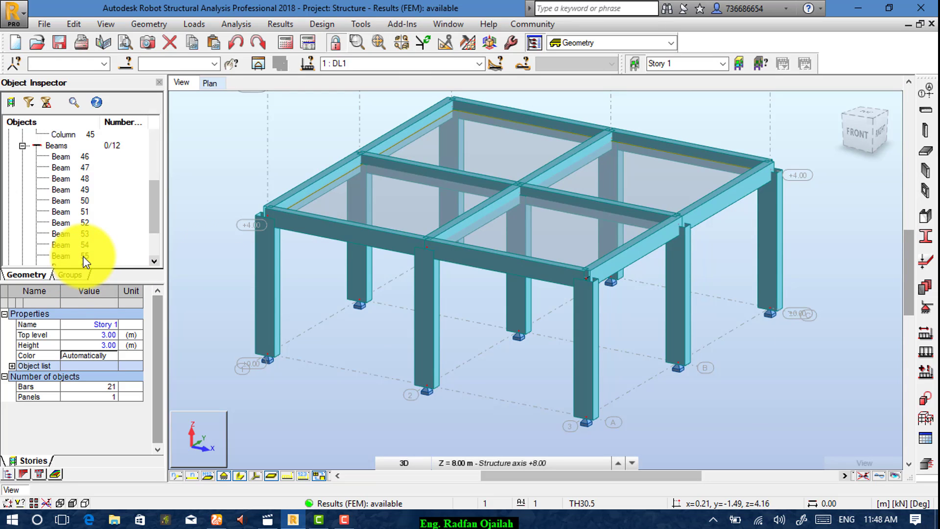
pyautogui.rightClick(458, 253)
pyautogui.click(440, 413)
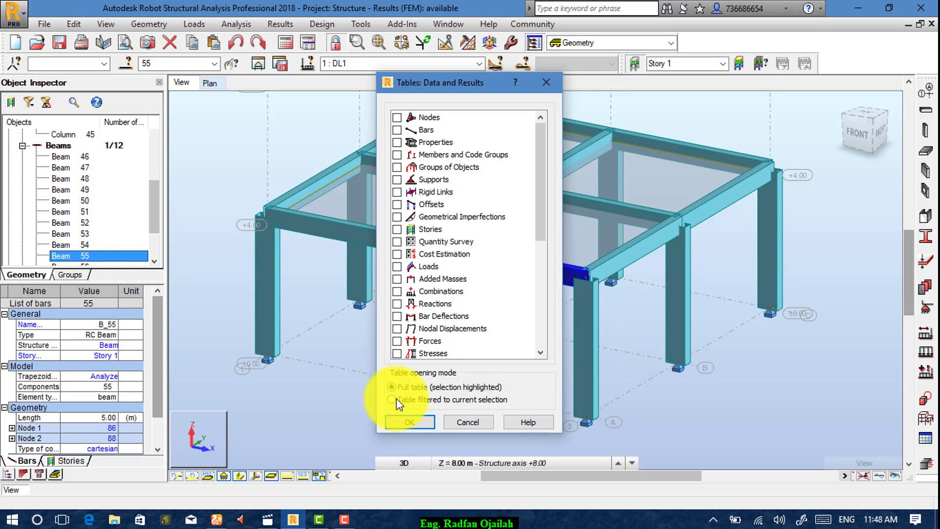
pyautogui.click(412, 399)
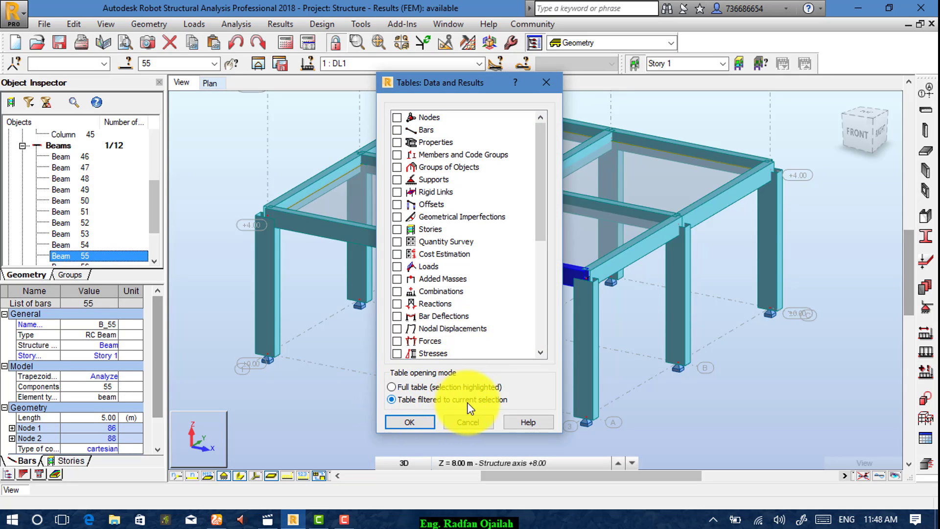
pyautogui.scroll(-1, 536, 350)
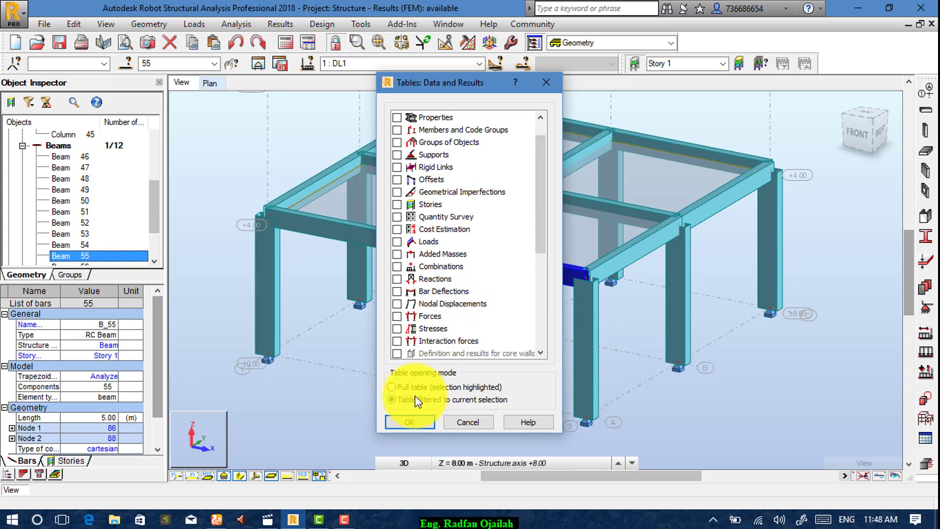
pyautogui.click(397, 316)
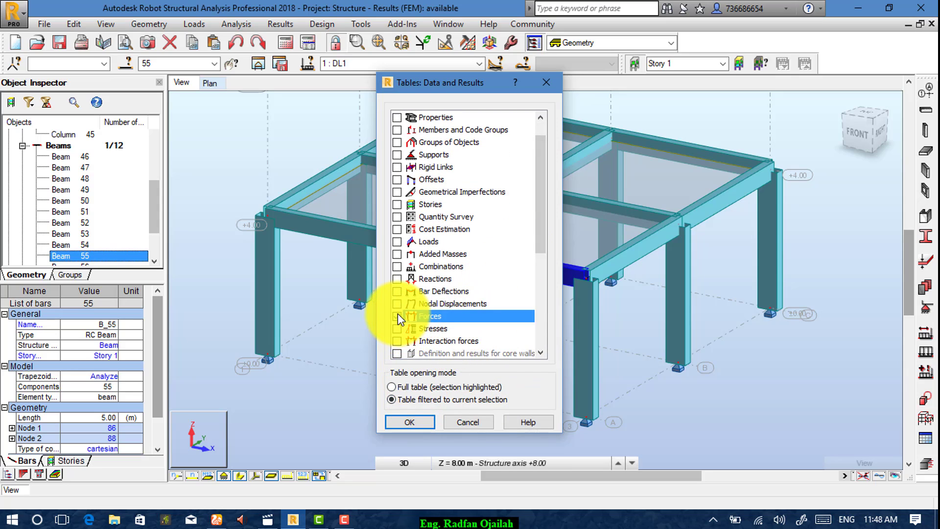
pyautogui.click(401, 419)
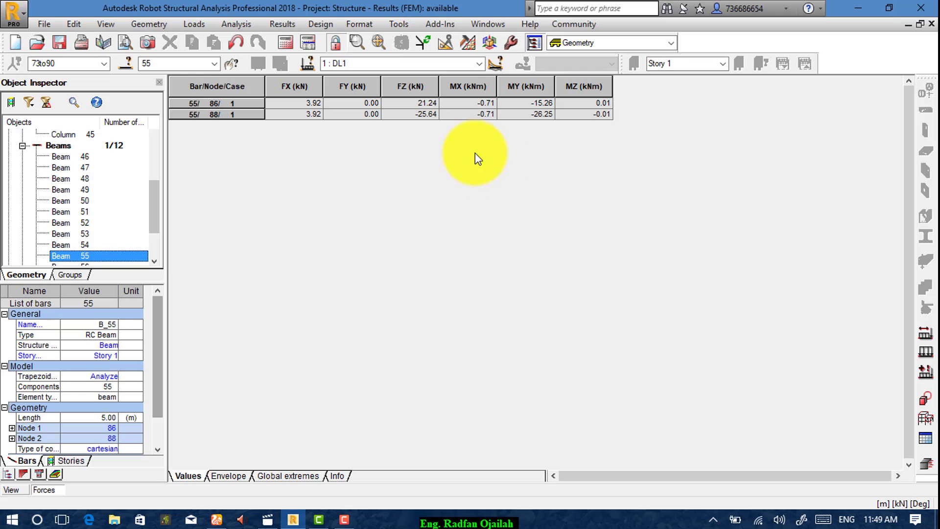
# Set beam 55's forces table to 3 points along the bar length, with envelope extremes for a single point.
pyautogui.rightClick(402, 103)
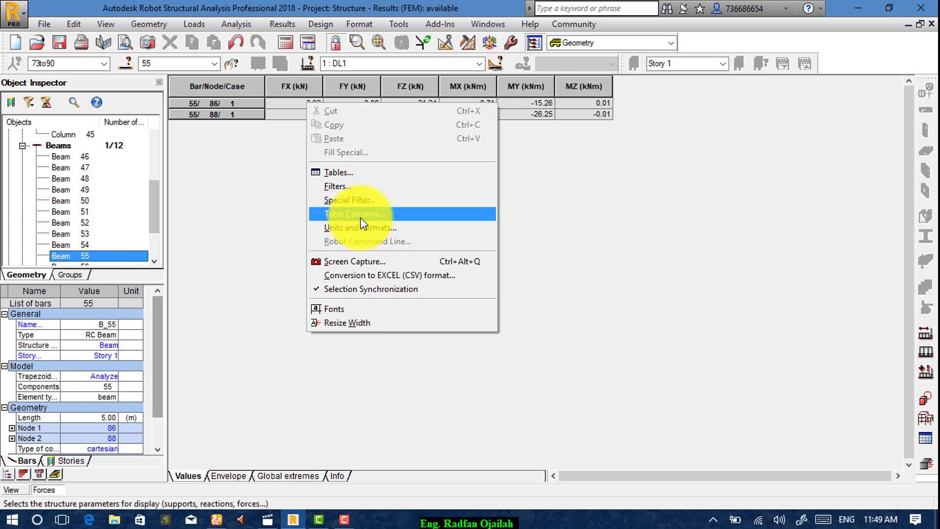
pyautogui.click(357, 200)
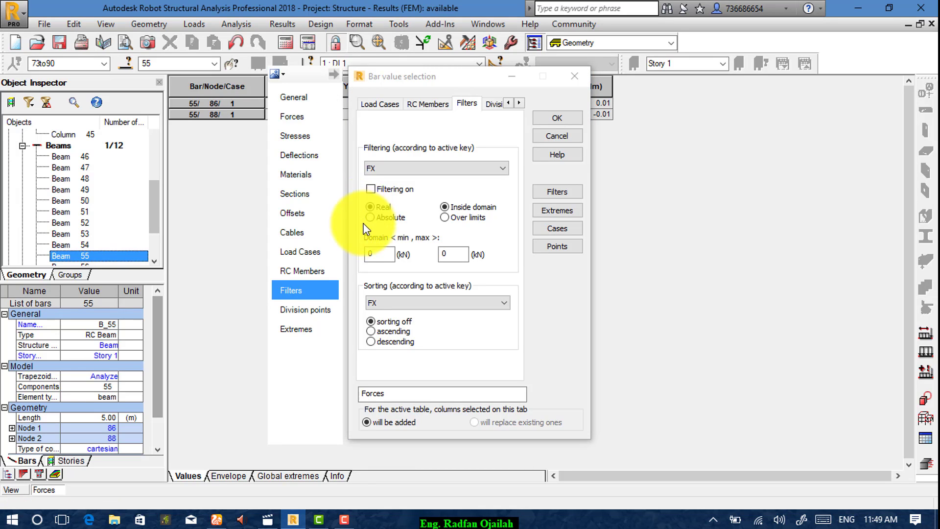
pyautogui.click(311, 309)
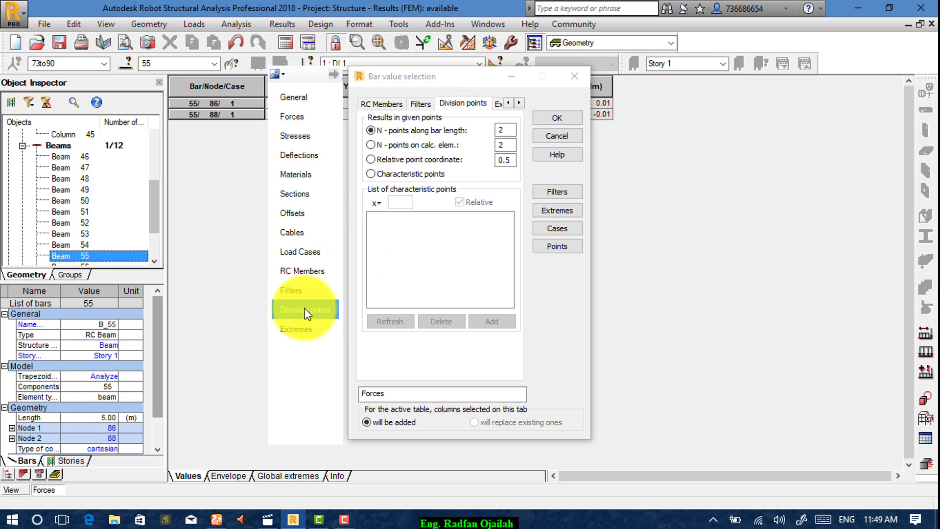
pyautogui.doubleClick(503, 129)
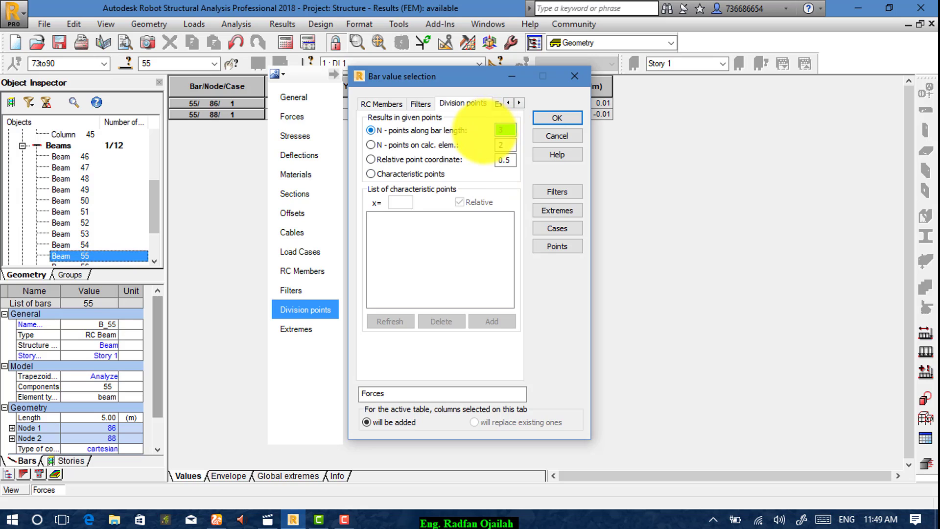
pyautogui.click(318, 330)
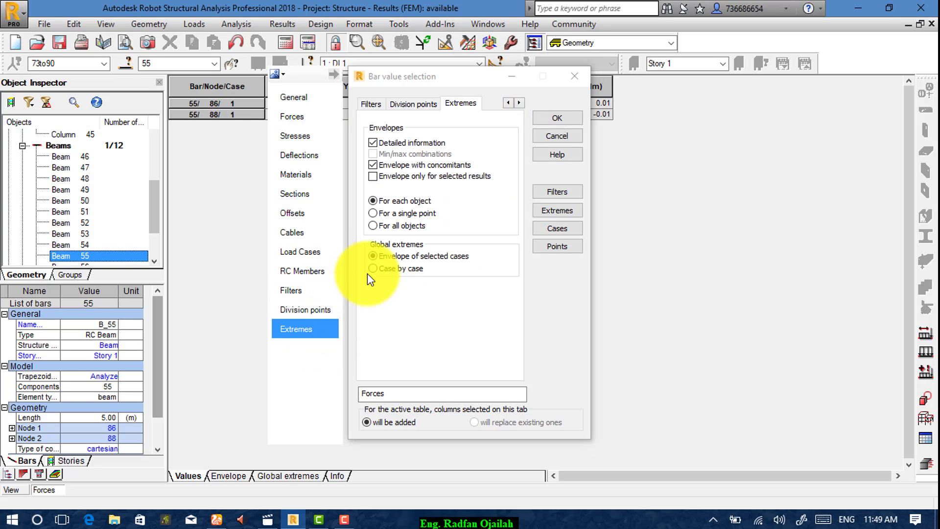
pyautogui.click(377, 213)
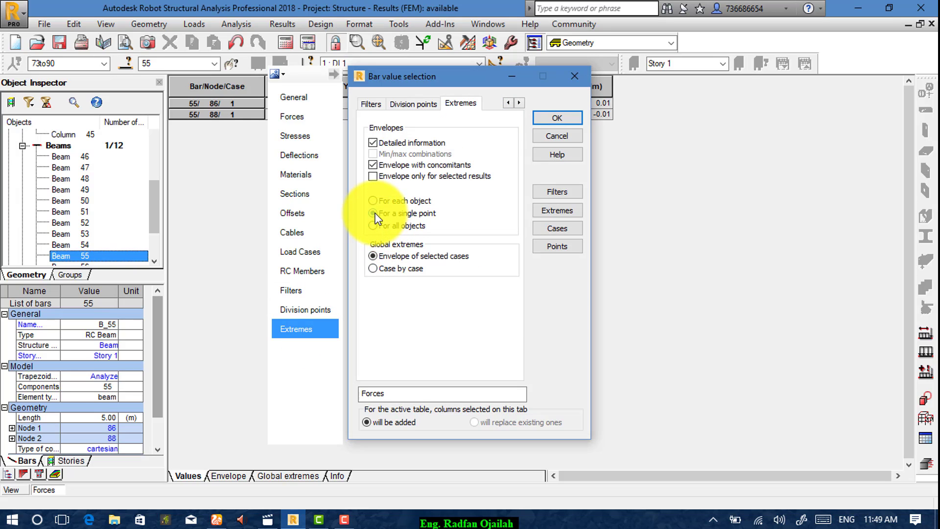
pyautogui.click(549, 118)
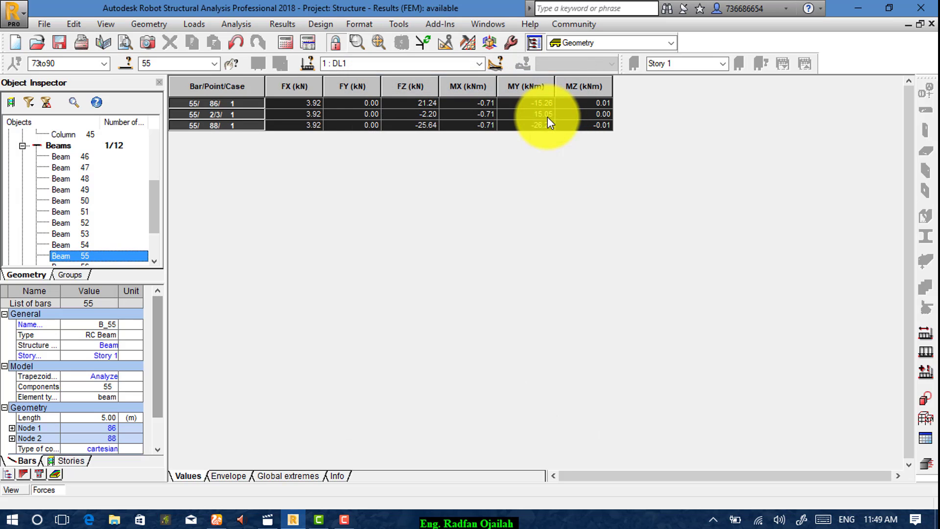